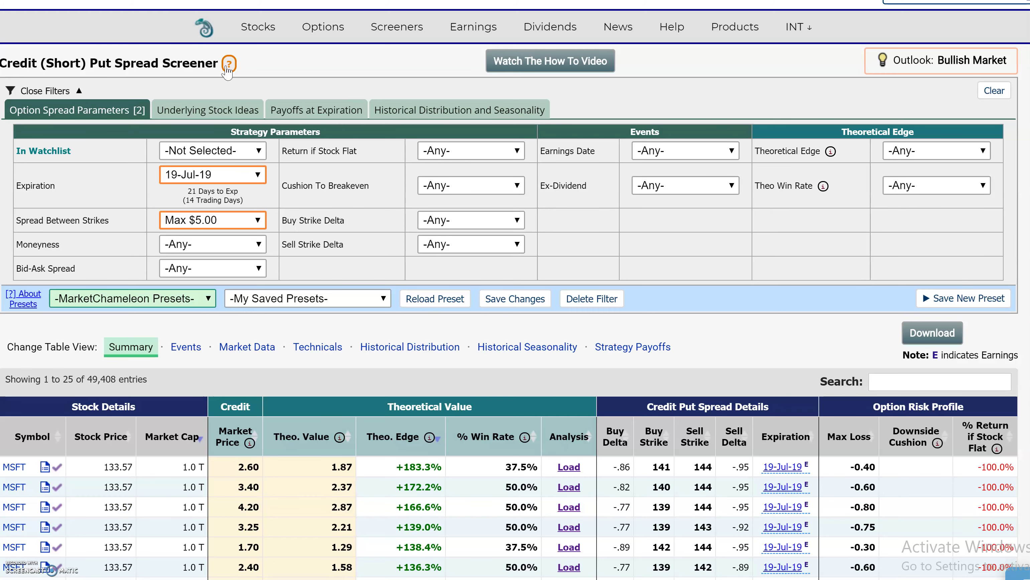
Step: Browse the Market Data, Technicals and Historical Distribution table views, and return to the Summary view of the put spreads
{"action": "left_click_drag", "start_coordinate": [218, 62], "coordinate": [19, 60]}
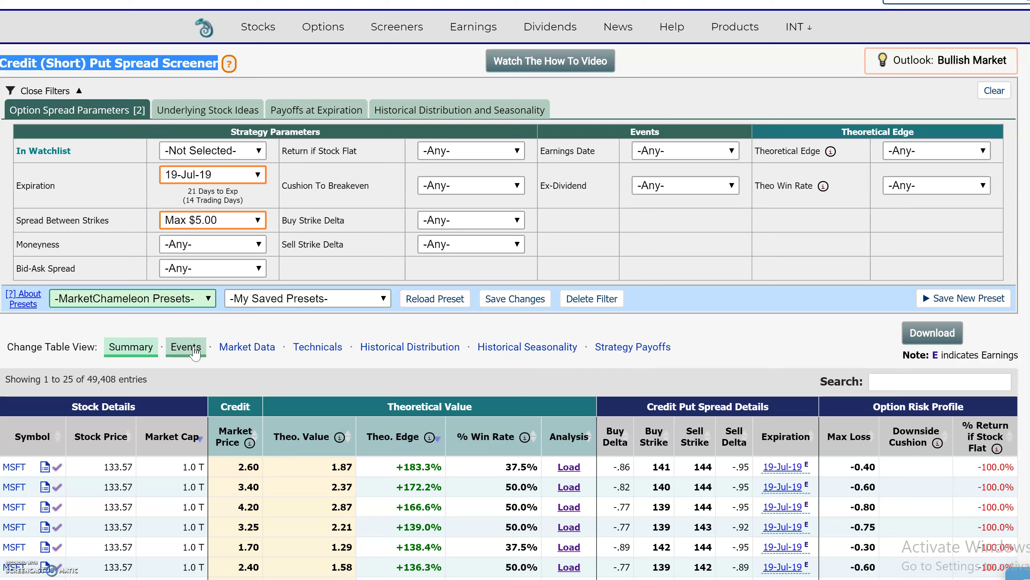
{"action": "left_click", "coordinate": [244, 349]}
{"action": "left_click", "coordinate": [317, 348]}
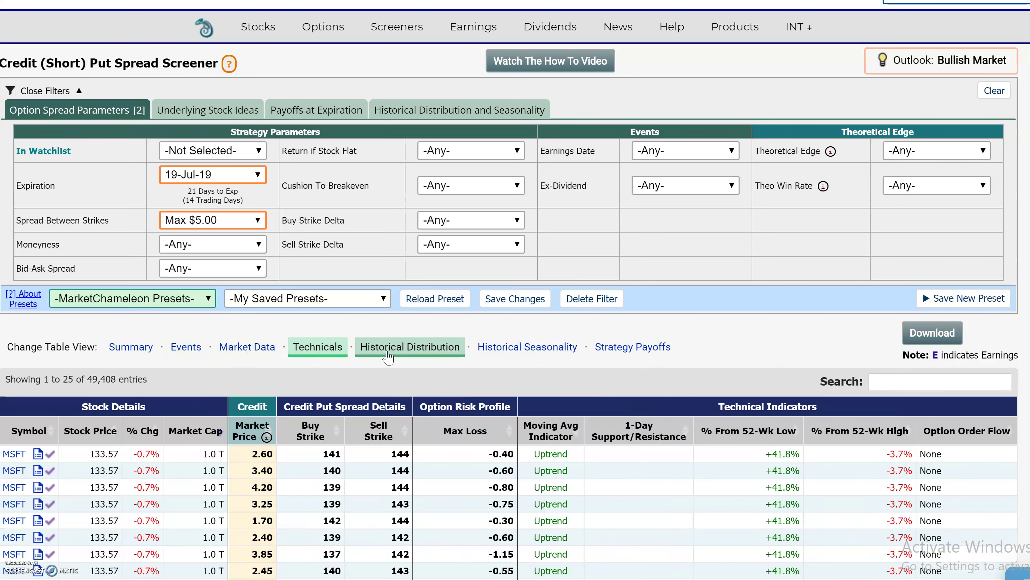
{"action": "left_click", "coordinate": [409, 347]}
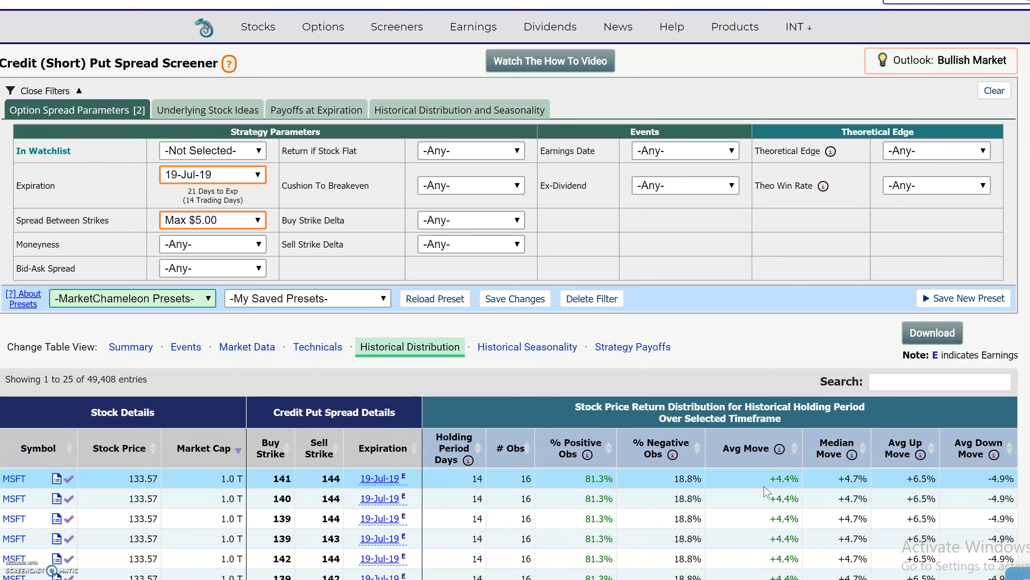
{"action": "left_click", "coordinate": [130, 347]}
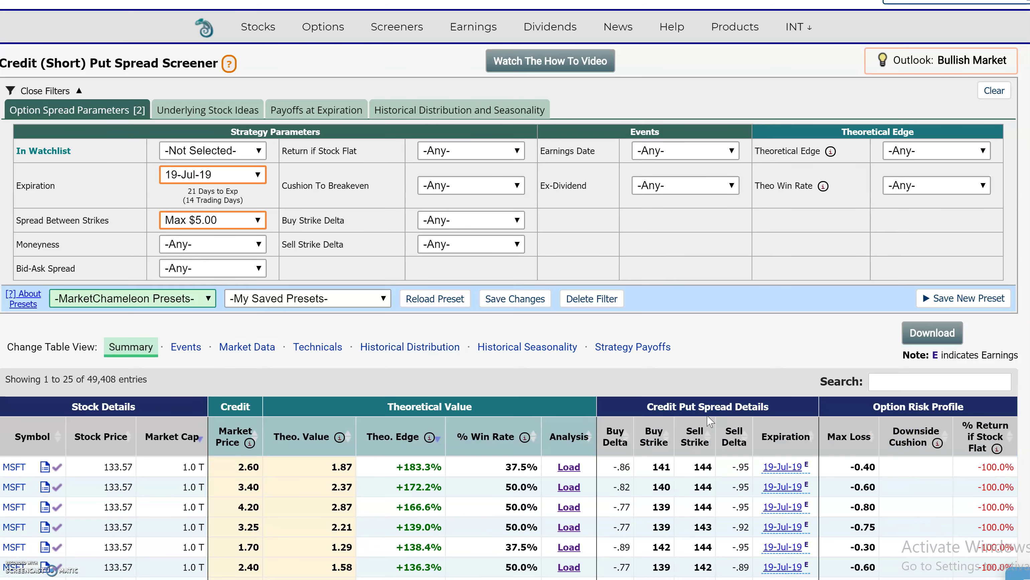
{"action": "scroll", "coordinate": [686, 422], "scroll_direction": "down", "scroll_amount": 4}
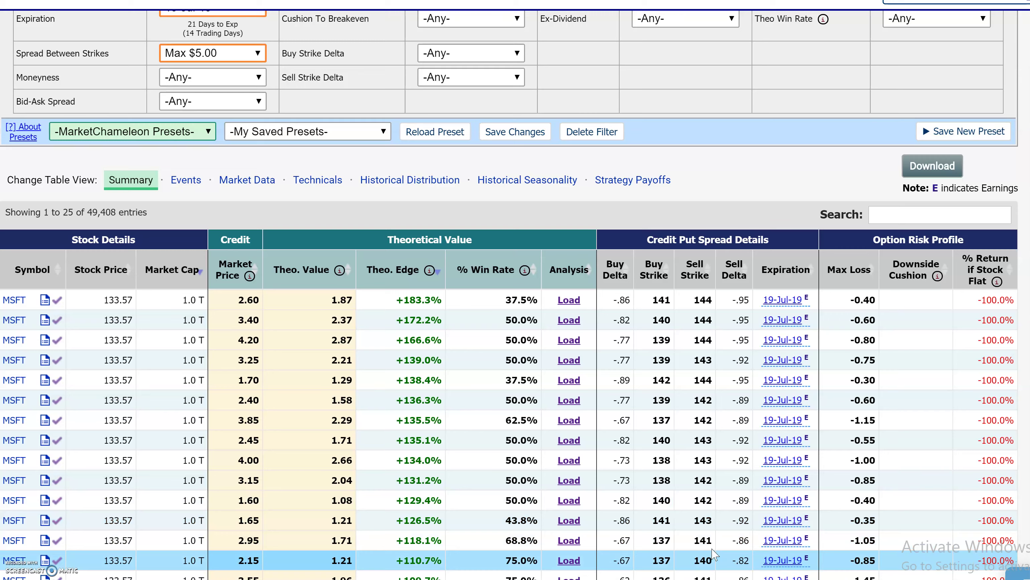
{"action": "scroll", "coordinate": [715, 551], "scroll_direction": "up", "scroll_amount": 1}
{"action": "scroll", "coordinate": [718, 551], "scroll_direction": "up", "scroll_amount": 4}
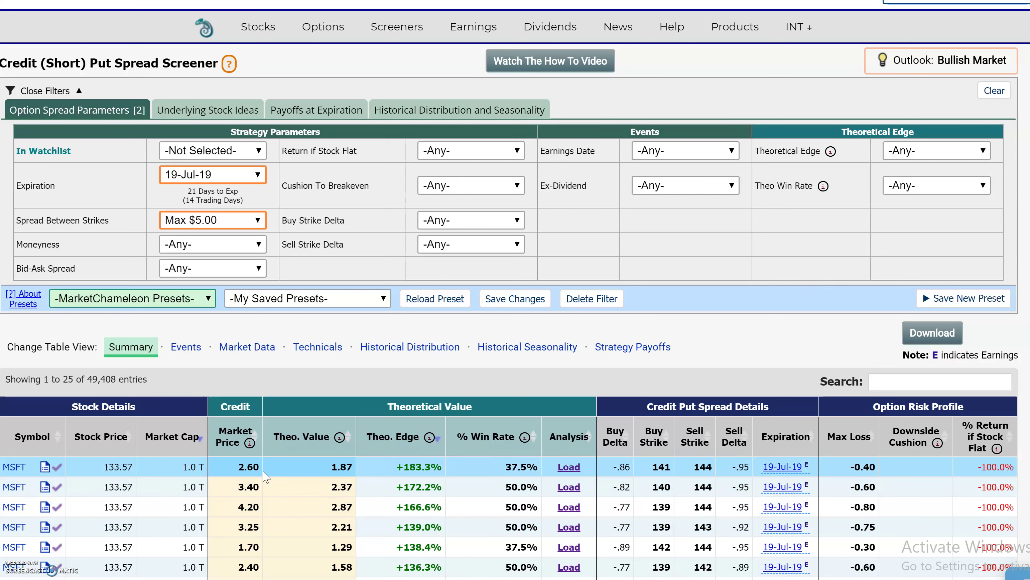
Step: Examine the top MSFT put spreads' market price, strikes, theoretical value, theoretical edge and win rate
{"action": "left_click_drag", "start_coordinate": [258, 466], "coordinate": [252, 464]}
{"action": "double_click", "coordinate": [703, 467]}
{"action": "left_click_drag", "start_coordinate": [658, 467], "coordinate": [711, 467]}
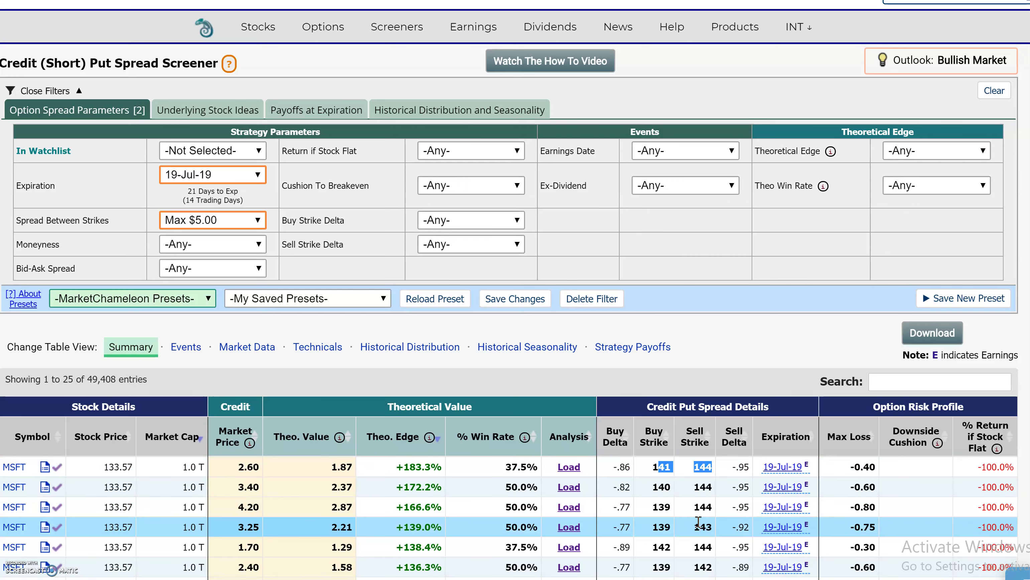
{"action": "double_click", "coordinate": [349, 467]}
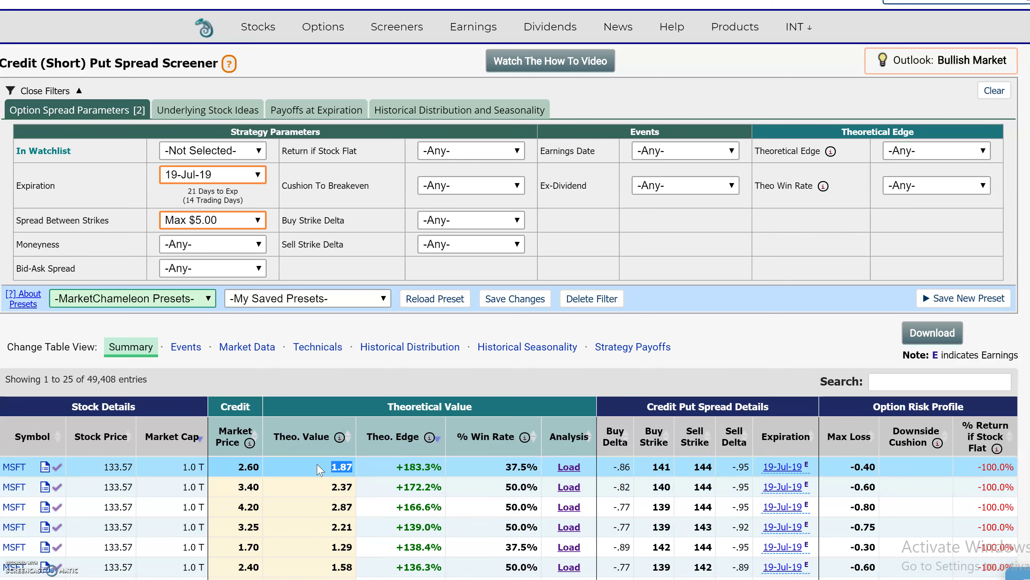
{"action": "left_click_drag", "start_coordinate": [442, 467], "coordinate": [397, 470]}
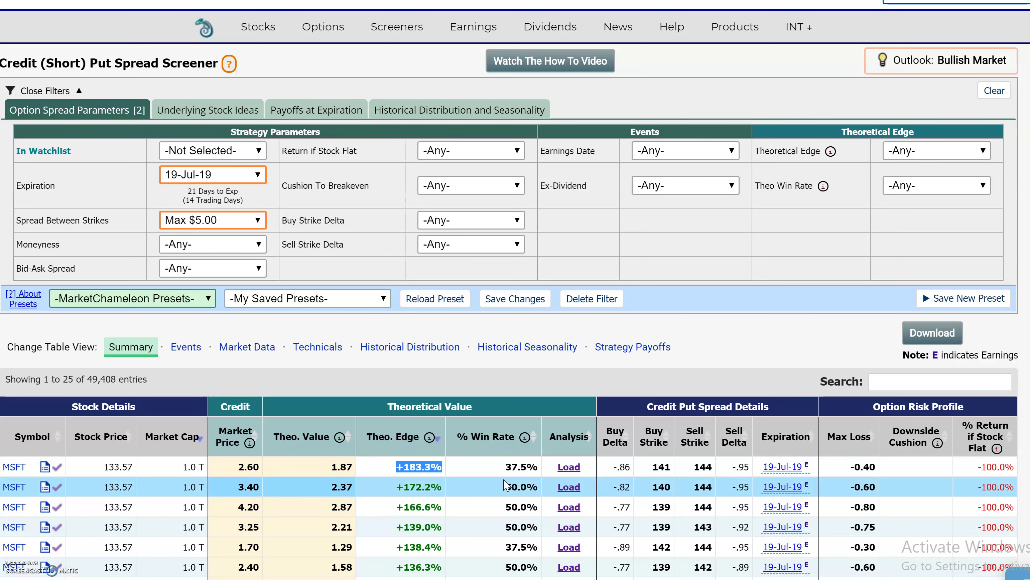
{"action": "double_click", "coordinate": [260, 467]}
{"action": "double_click", "coordinate": [528, 485]}
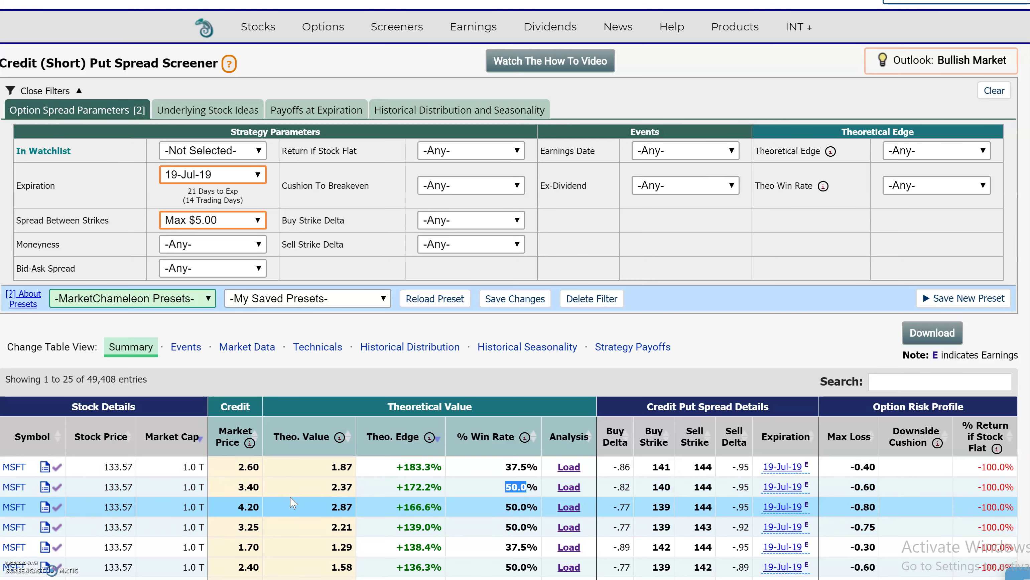
{"action": "scroll", "coordinate": [259, 407], "scroll_direction": "down", "scroll_amount": 4}
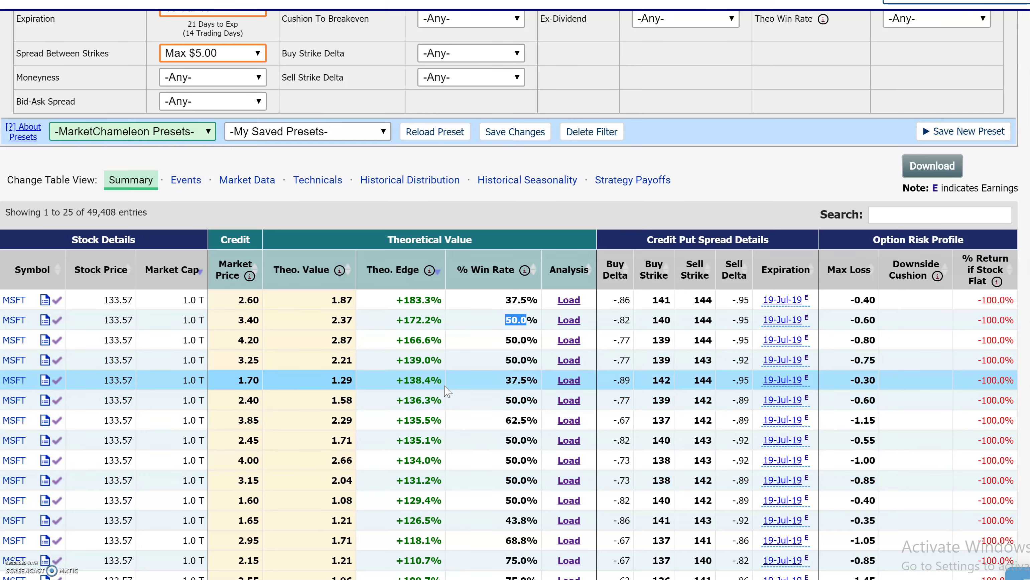
{"action": "scroll", "coordinate": [528, 280], "scroll_direction": "up", "scroll_amount": 4}
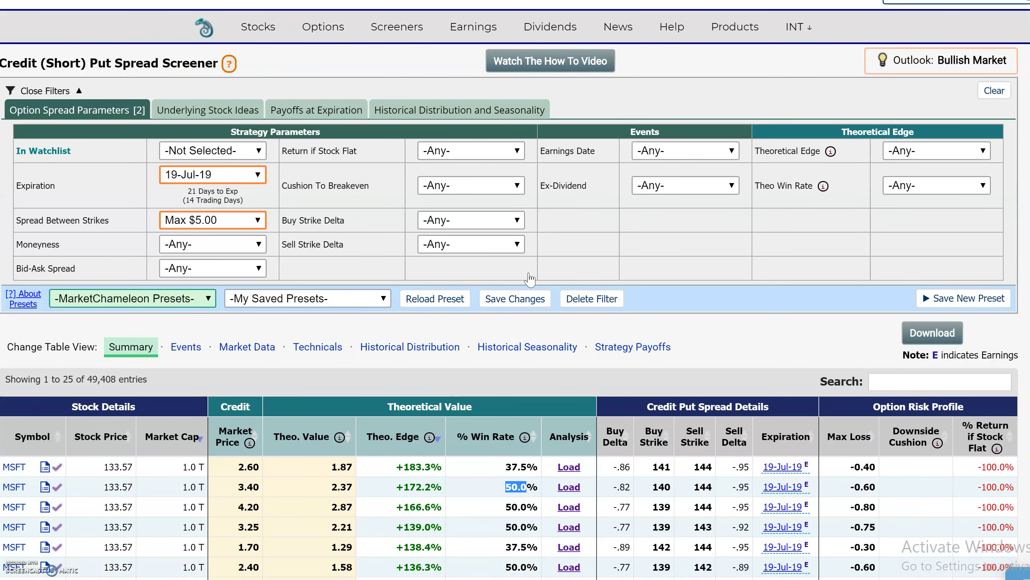
Step: Filter the put spreads to a Theoretical Edge of Above +10% and a Theo Win Rate of Above 60%
{"action": "left_click", "coordinate": [981, 152]}
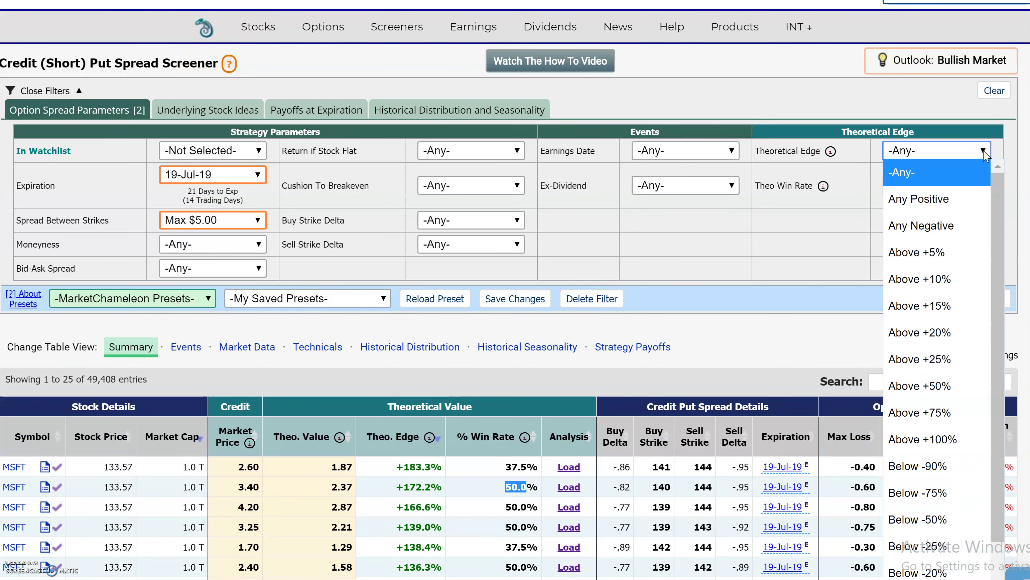
{"action": "left_click", "coordinate": [917, 277]}
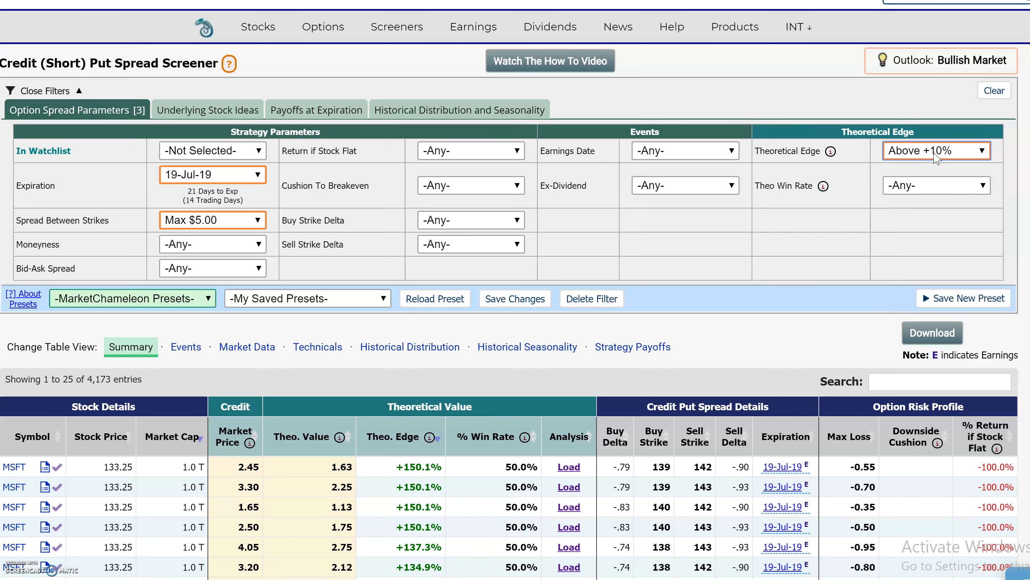
{"action": "double_click", "coordinate": [248, 467]}
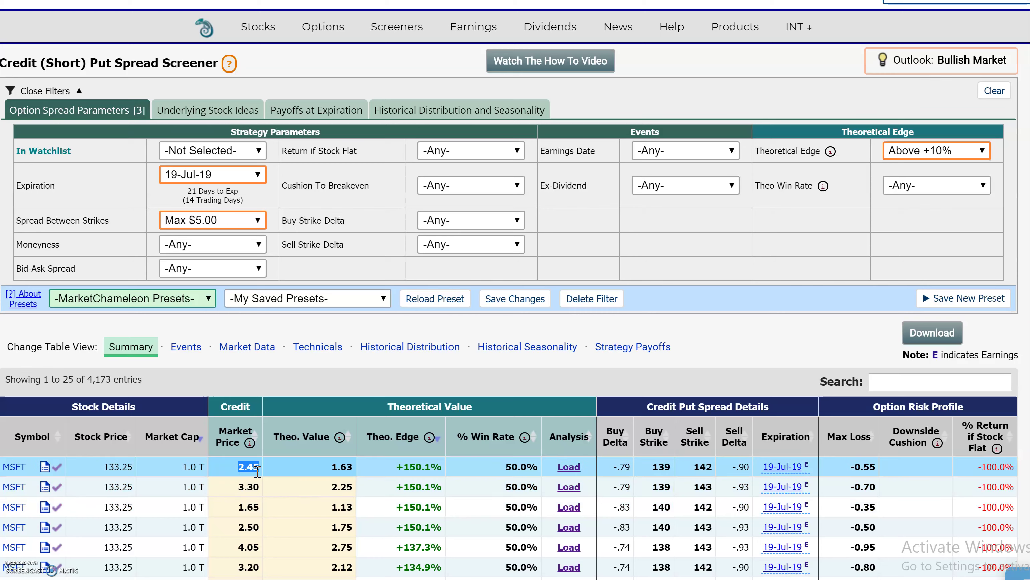
{"action": "left_click_drag", "start_coordinate": [362, 473], "coordinate": [321, 473]}
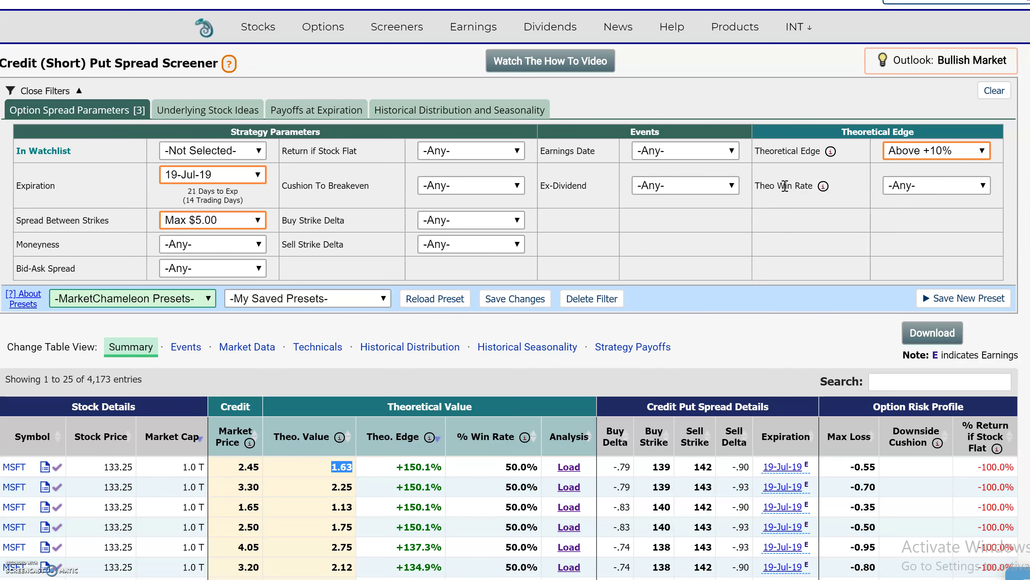
{"action": "left_click", "coordinate": [987, 188]}
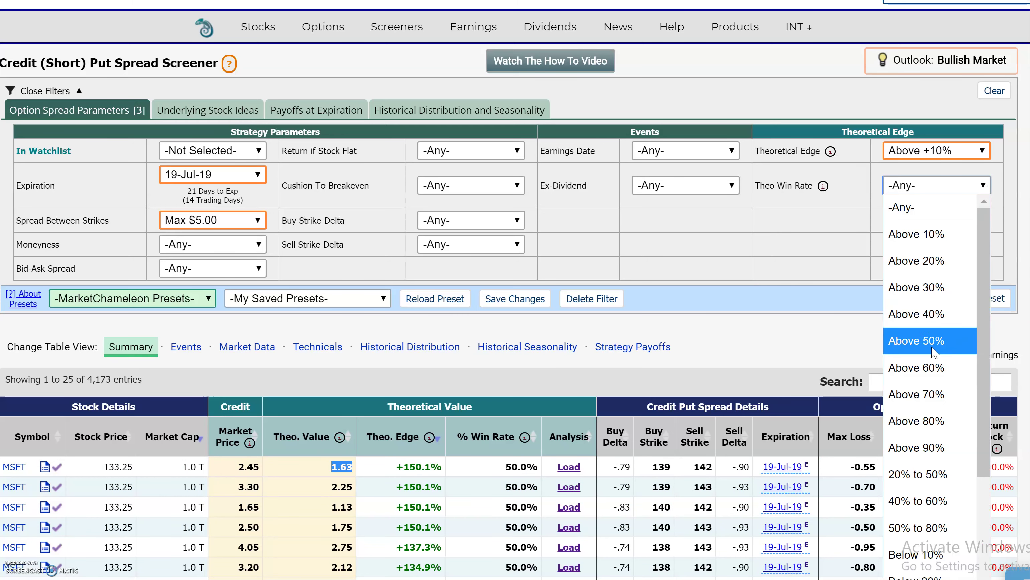
{"action": "left_click", "coordinate": [930, 365]}
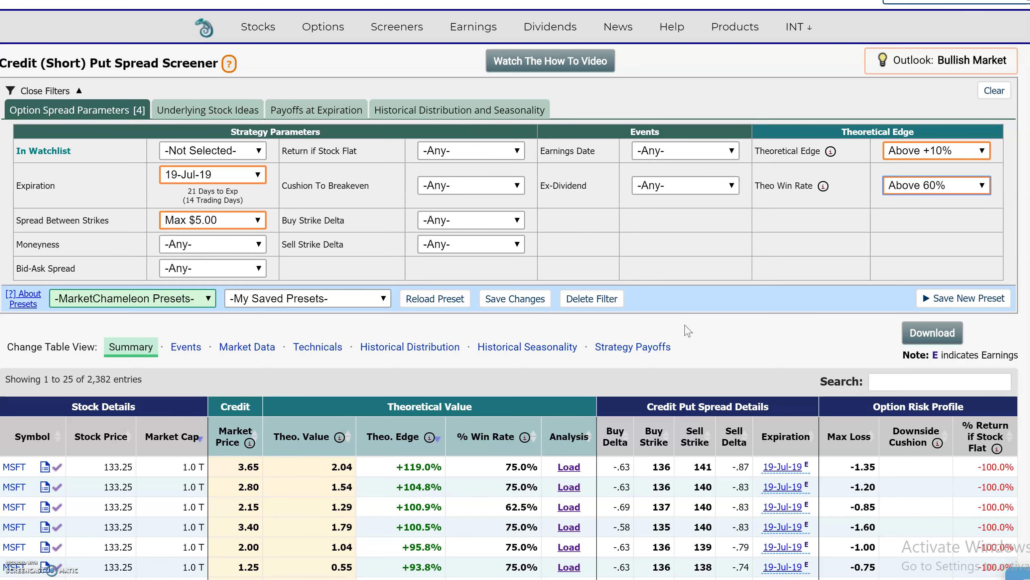
Step: Review the filtered spreads' theoretical edge and win rate, and the screener's market outlook label
{"action": "scroll", "coordinate": [486, 265], "scroll_direction": "down", "scroll_amount": 5}
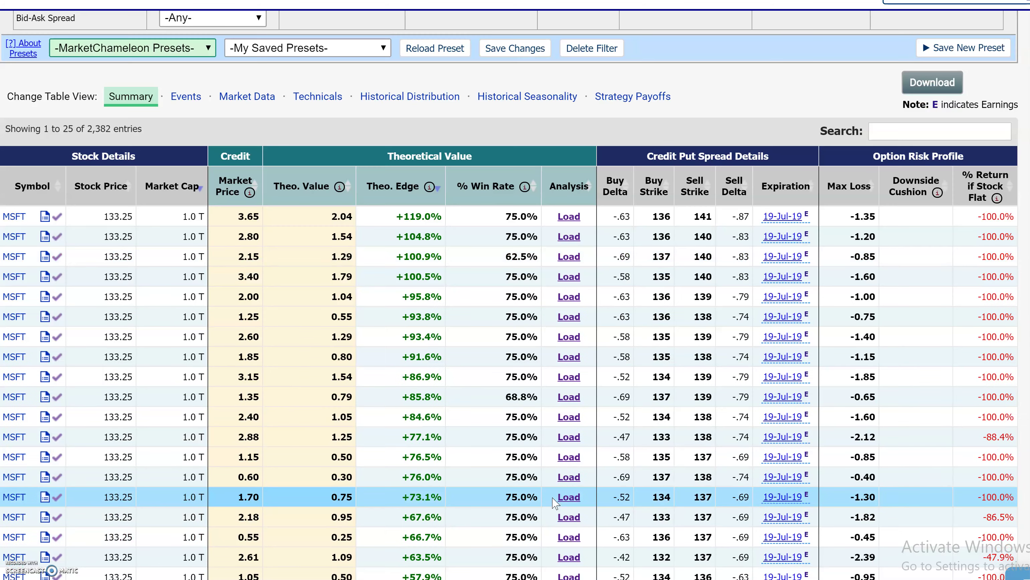
{"action": "scroll", "coordinate": [410, 431], "scroll_direction": "up", "scroll_amount": 4}
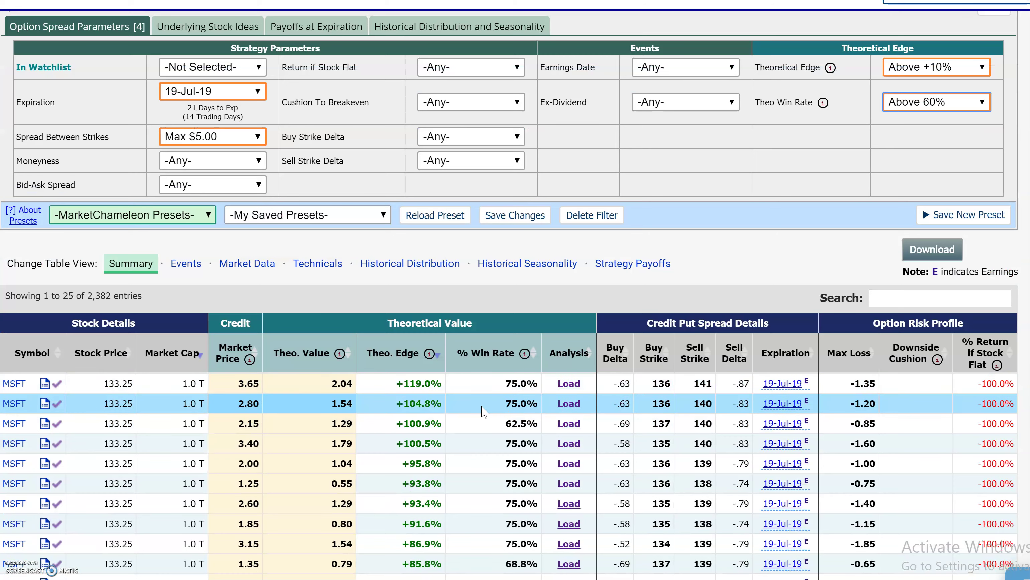
{"action": "left_click_drag", "start_coordinate": [430, 383], "coordinate": [394, 384]}
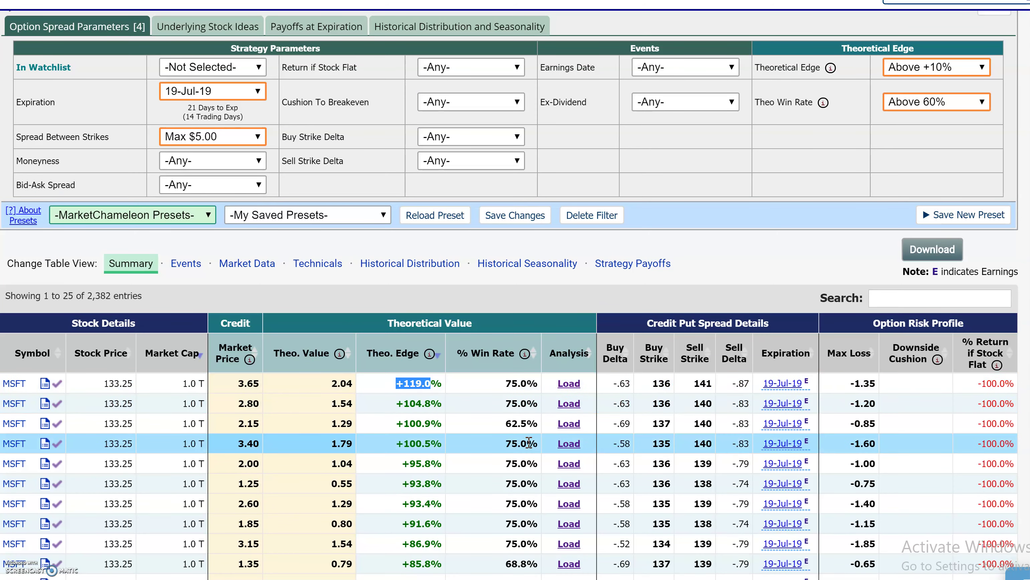
{"action": "scroll", "coordinate": [543, 447], "scroll_direction": "up", "scroll_amount": 2}
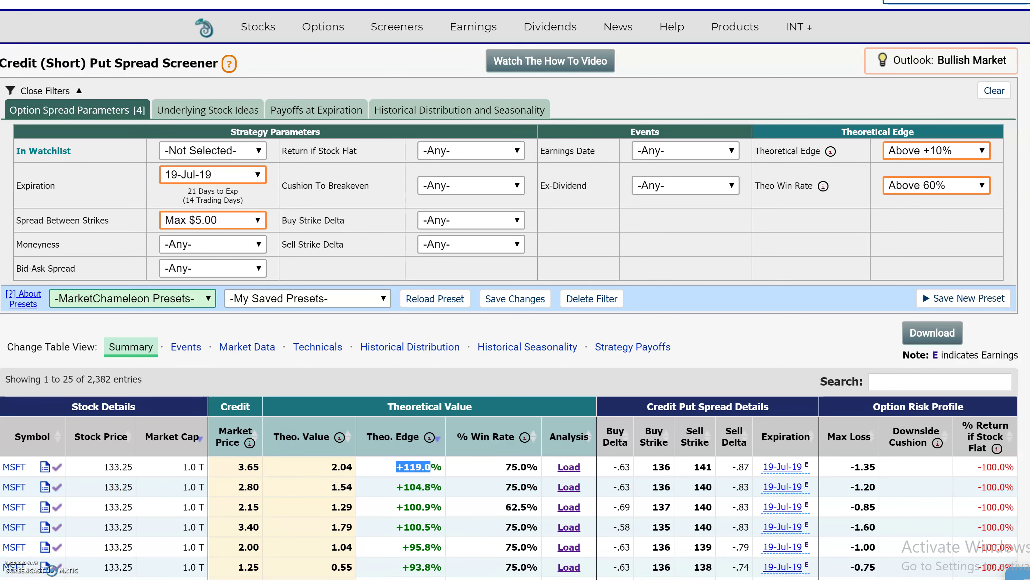
{"action": "left_click_drag", "start_coordinate": [1012, 67], "coordinate": [931, 57]}
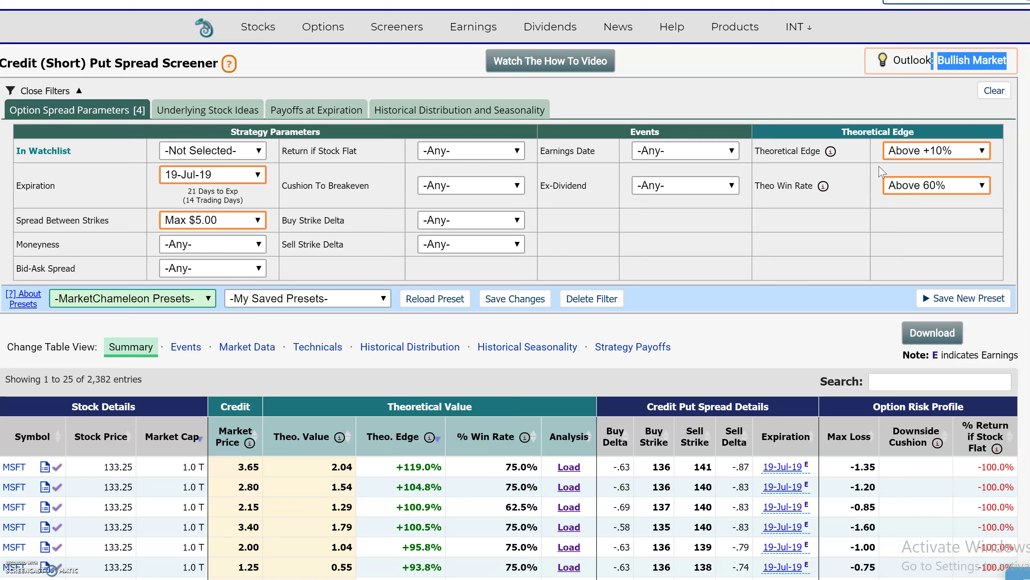
Step: Set the Expiration filter to Next 30 Days and look over the updated spread list
{"action": "scroll", "coordinate": [707, 502], "scroll_direction": "down", "scroll_amount": 2}
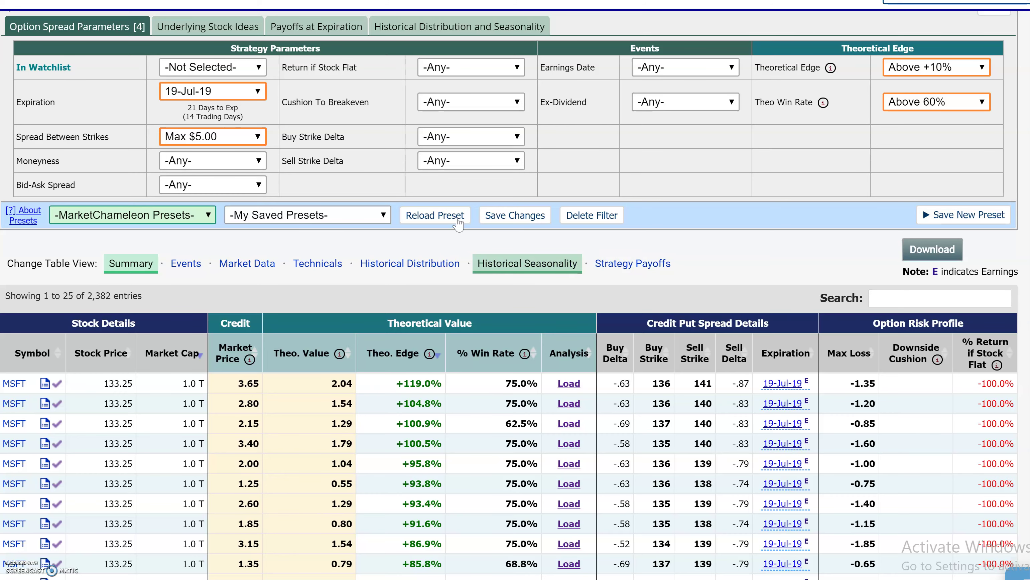
{"action": "left_click", "coordinate": [264, 96]}
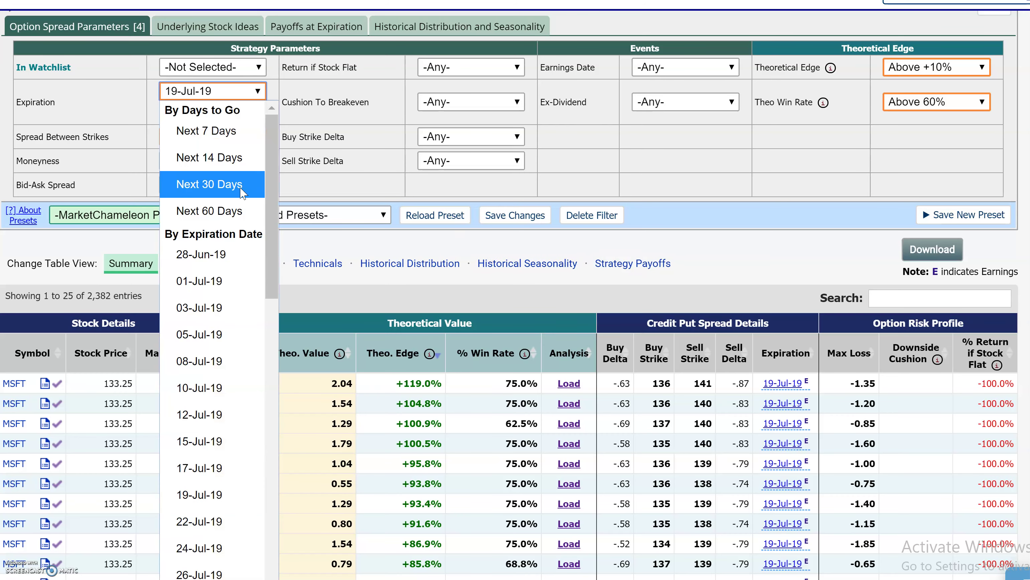
{"action": "left_click", "coordinate": [227, 186]}
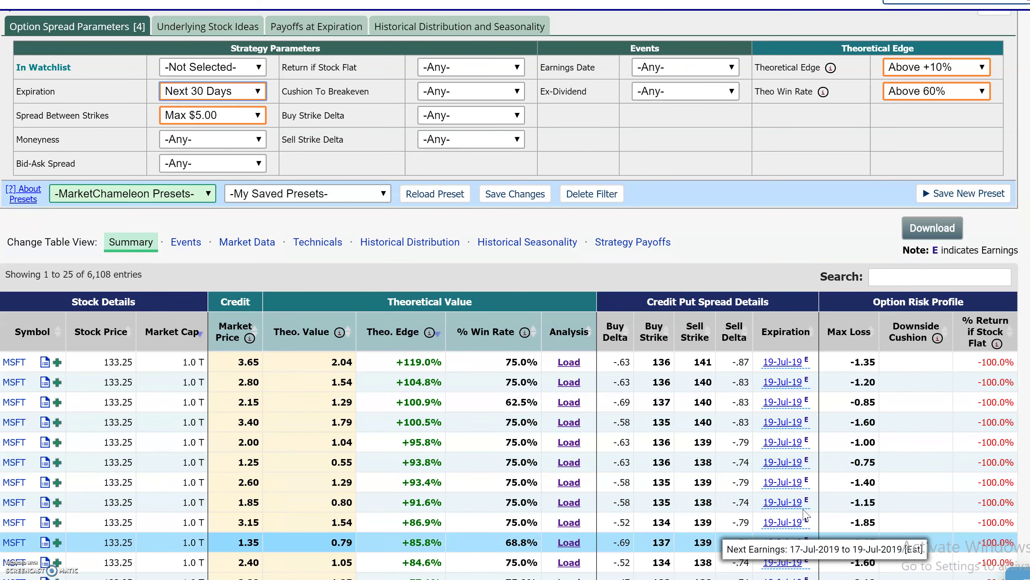
{"action": "scroll", "coordinate": [798, 528], "scroll_direction": "down", "scroll_amount": 5}
{"action": "scroll", "coordinate": [632, 323], "scroll_direction": "up", "scroll_amount": 5}
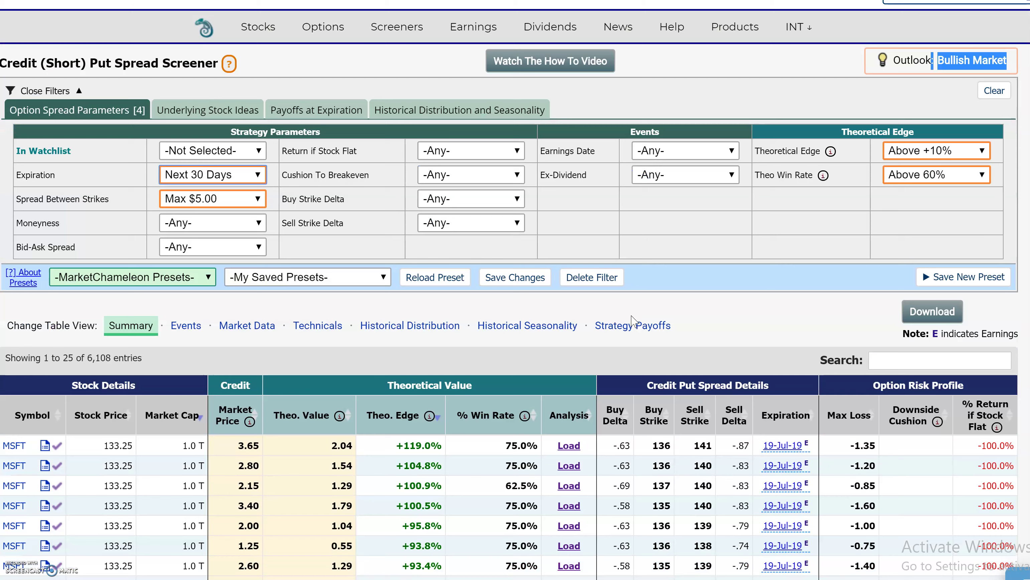
Step: Show the Historical Seasonality view and examine the first MSFT row's period, observations, positive and negative percentages, and average moves
{"action": "left_click", "coordinate": [535, 335]}
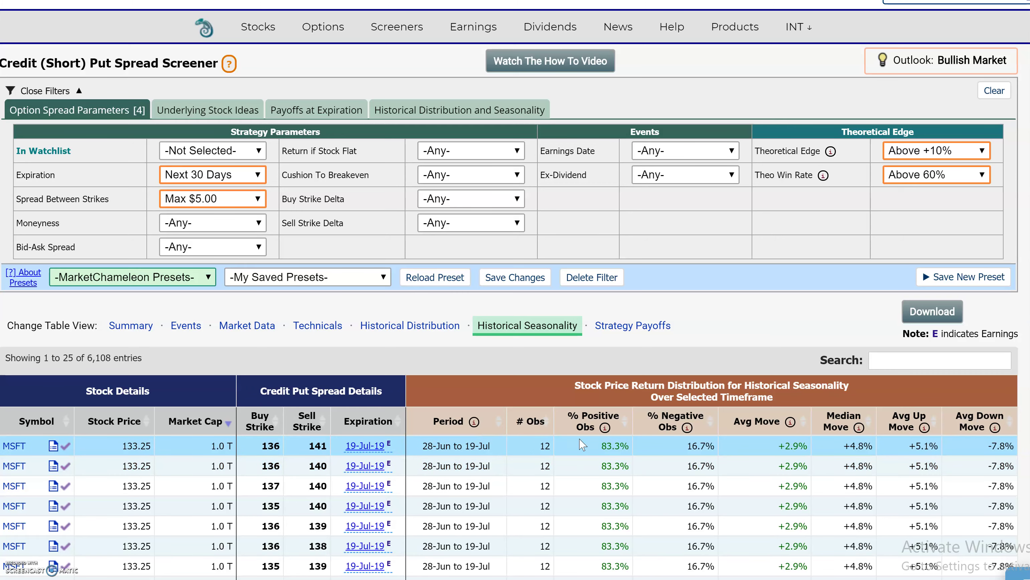
{"action": "left_click_drag", "start_coordinate": [489, 446], "coordinate": [421, 447]}
{"action": "left_click_drag", "start_coordinate": [499, 447], "coordinate": [463, 444]}
{"action": "left_click", "coordinate": [483, 446]}
{"action": "left_click_drag", "start_coordinate": [446, 446], "coordinate": [428, 446]}
{"action": "left_click_drag", "start_coordinate": [492, 446], "coordinate": [465, 446]}
{"action": "left_click_drag", "start_coordinate": [554, 447], "coordinate": [539, 450]}
{"action": "left_click_drag", "start_coordinate": [629, 446], "coordinate": [598, 451]}
{"action": "left_click_drag", "start_coordinate": [451, 446], "coordinate": [401, 451]}
{"action": "left_click_drag", "start_coordinate": [492, 447], "coordinate": [453, 446]}
{"action": "left_click_drag", "start_coordinate": [705, 446], "coordinate": [687, 450]}
{"action": "left_click_drag", "start_coordinate": [808, 446], "coordinate": [777, 448]}
{"action": "left_click_drag", "start_coordinate": [558, 447], "coordinate": [541, 447]}
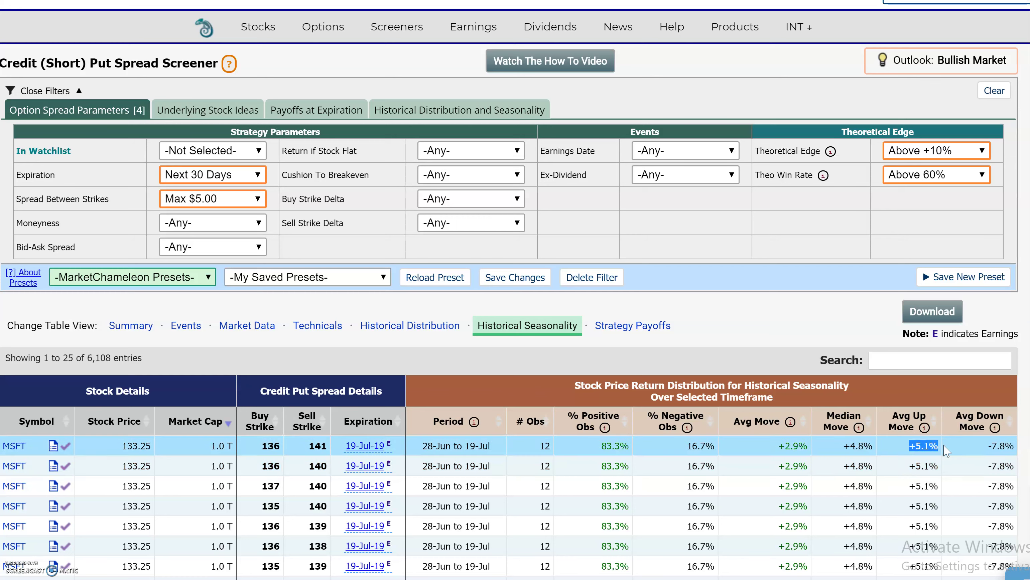
{"action": "left_click_drag", "start_coordinate": [1005, 446], "coordinate": [986, 449]}
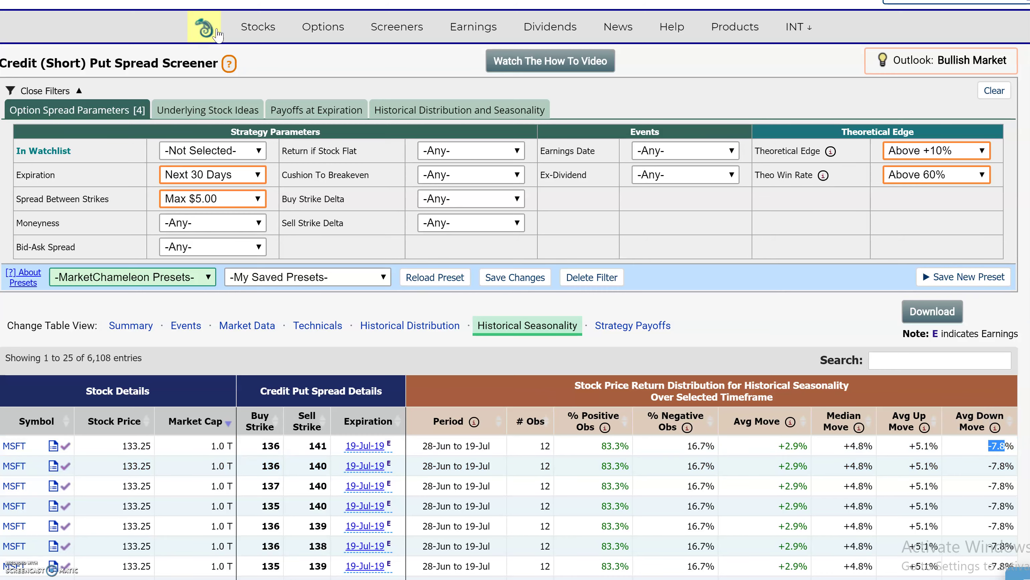
Step: Open the Price Action Analysis tool for stocks to reach the Historical Price Return Distribution Report
{"action": "mouse_move", "coordinate": [254, 29]}
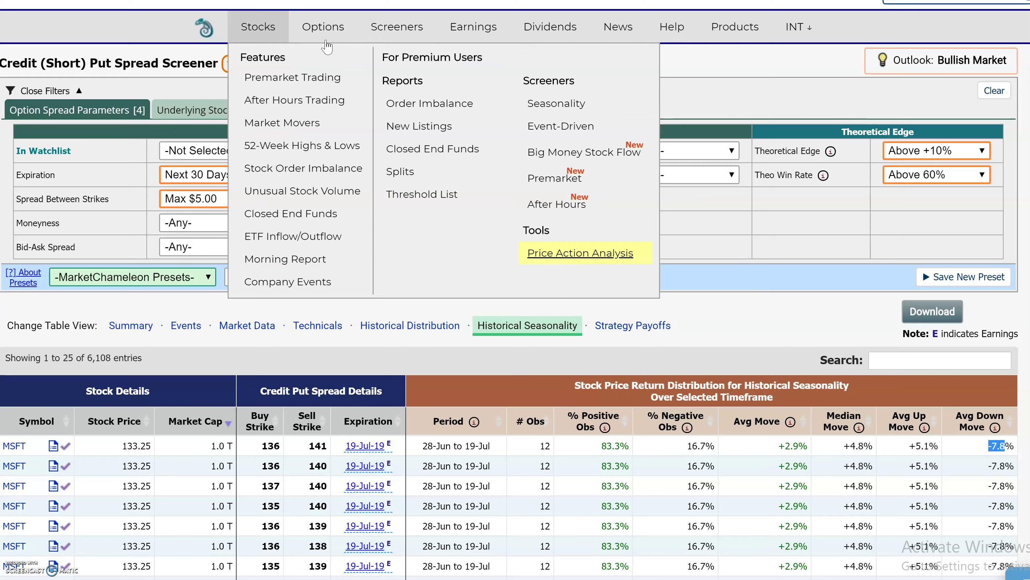
{"action": "left_click", "coordinate": [566, 255]}
{"action": "left_click_drag", "start_coordinate": [272, 60], "coordinate": [2, 62]}
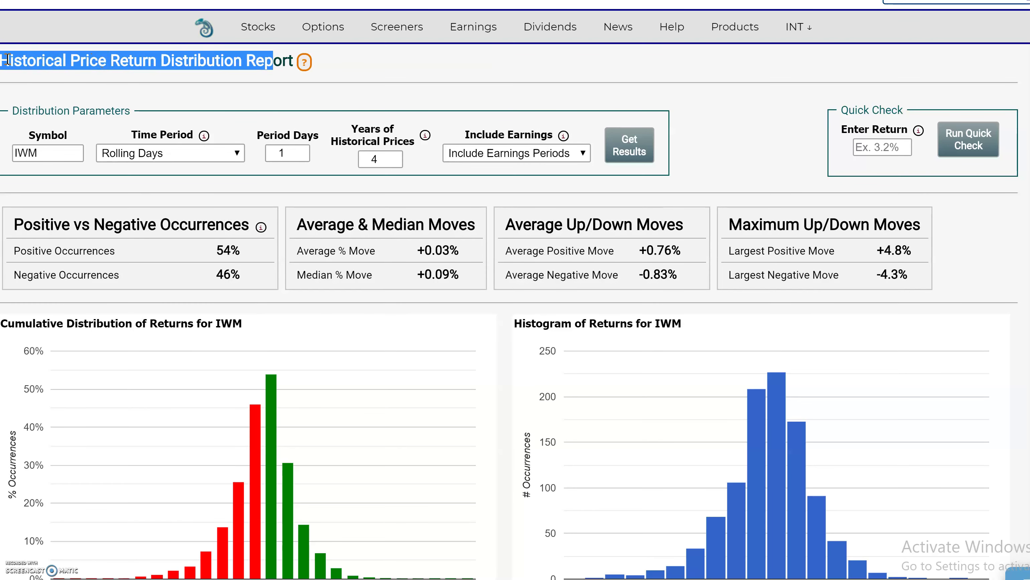
Step: Set the distribution report's symbol to MSFT and its time period to Seasonality
{"action": "left_click", "coordinate": [55, 153]}
{"action": "double_click", "coordinate": [37, 153]}
{"action": "type", "text": "MSFT"}
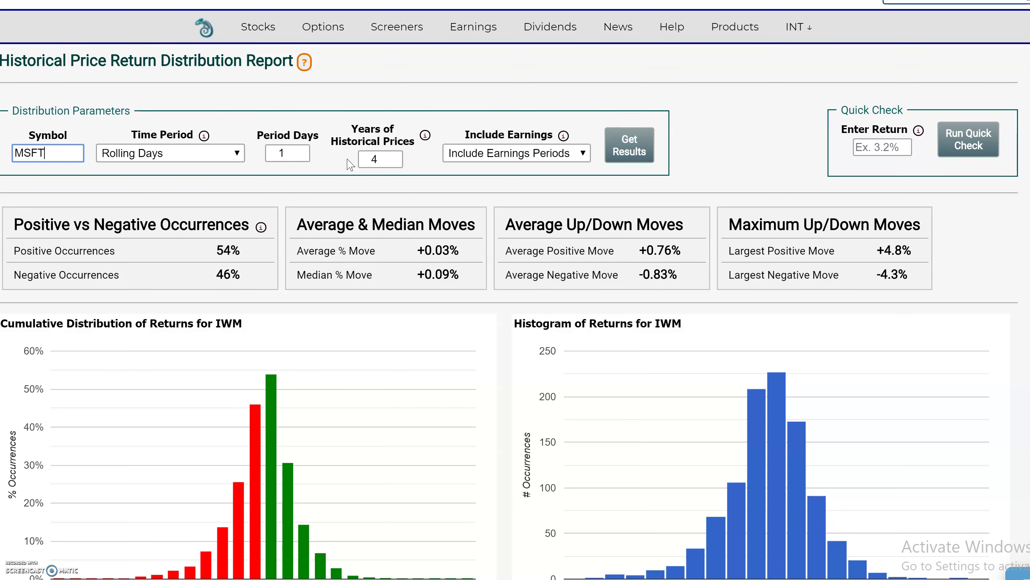
{"action": "left_click", "coordinate": [230, 156]}
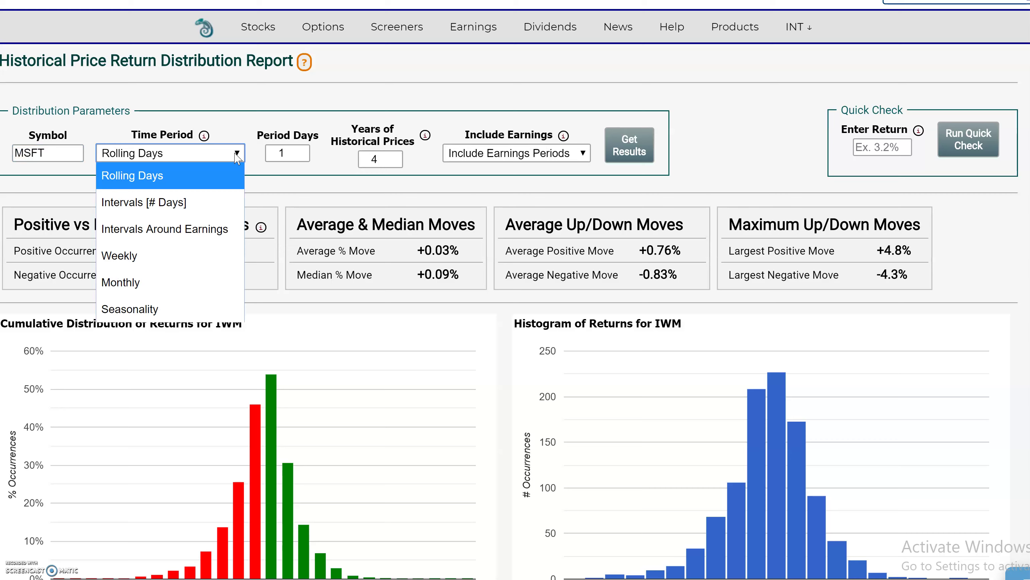
{"action": "left_click", "coordinate": [180, 305]}
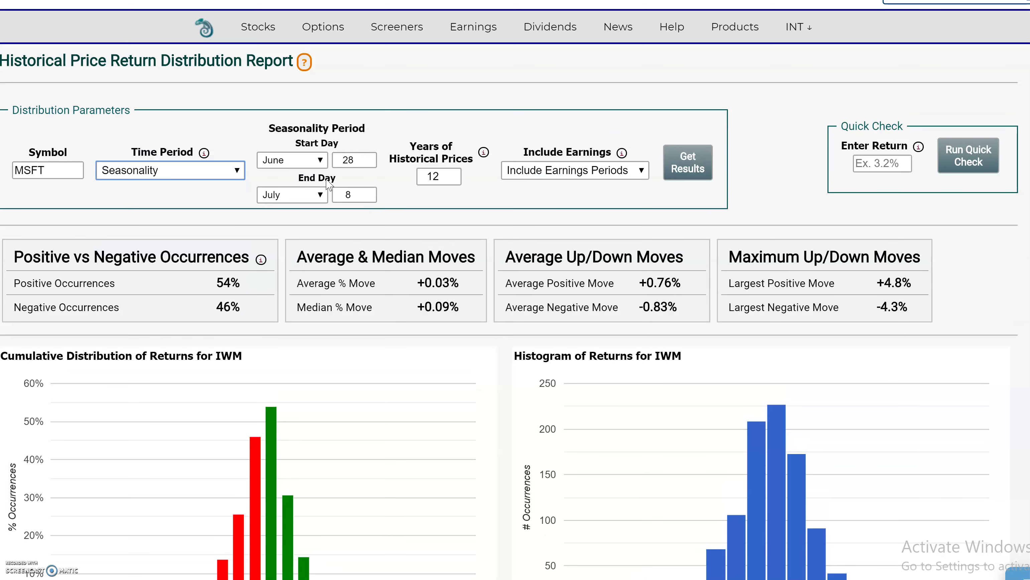
Step: Set the seasonality period's end day to July 19, matching the screener's MSFT period, and get the distribution results
{"action": "left_click", "coordinate": [368, 193]}
{"action": "left_click", "coordinate": [368, 193]}
{"action": "left_click", "coordinate": [368, 193]}
{"action": "left_click", "coordinate": [369, 194]}
{"action": "left_click", "coordinate": [369, 194]}
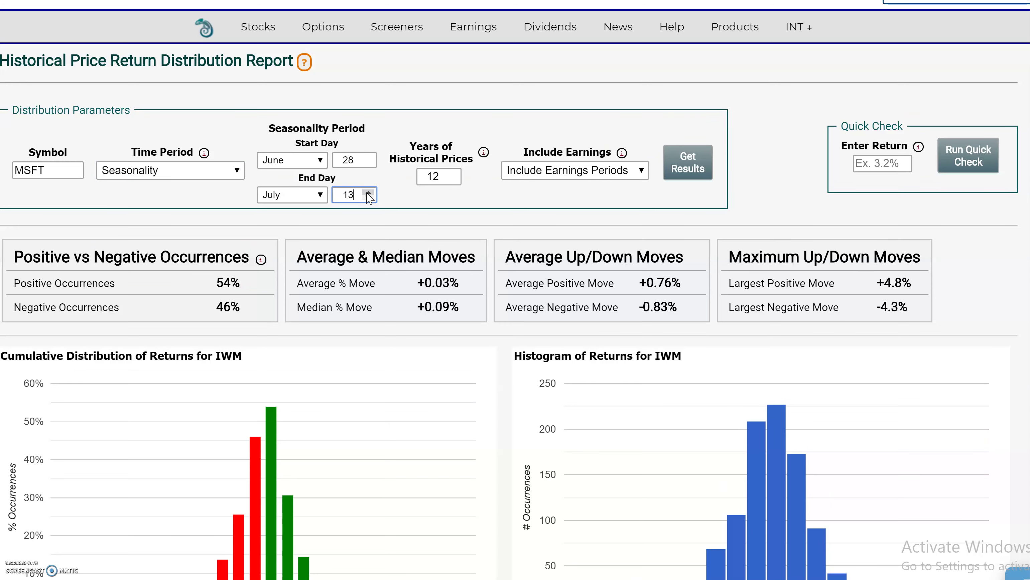
{"action": "left_click", "coordinate": [368, 192]}
{"action": "left_click", "coordinate": [367, 192]}
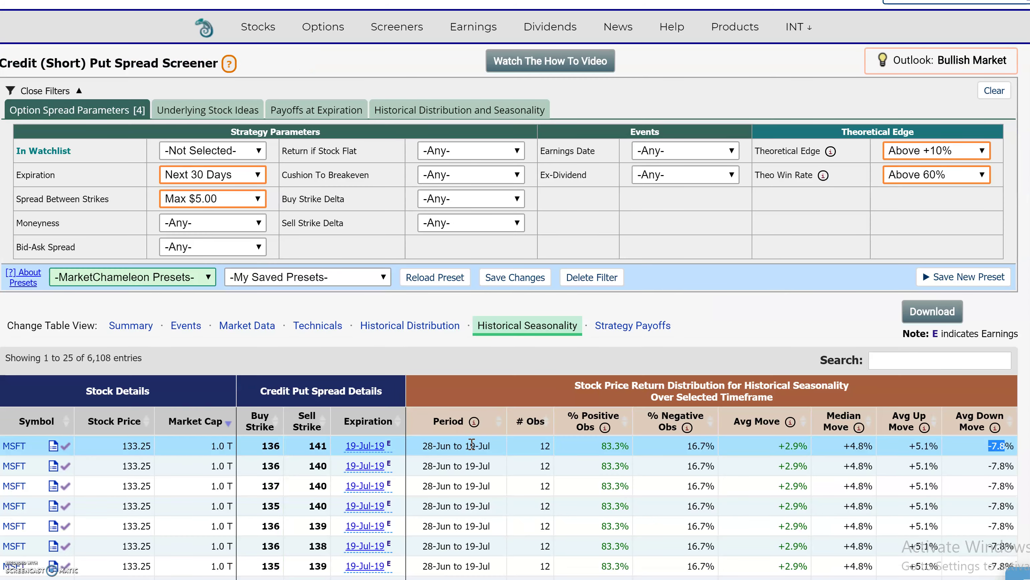
{"action": "left_click_drag", "start_coordinate": [492, 446], "coordinate": [462, 446]}
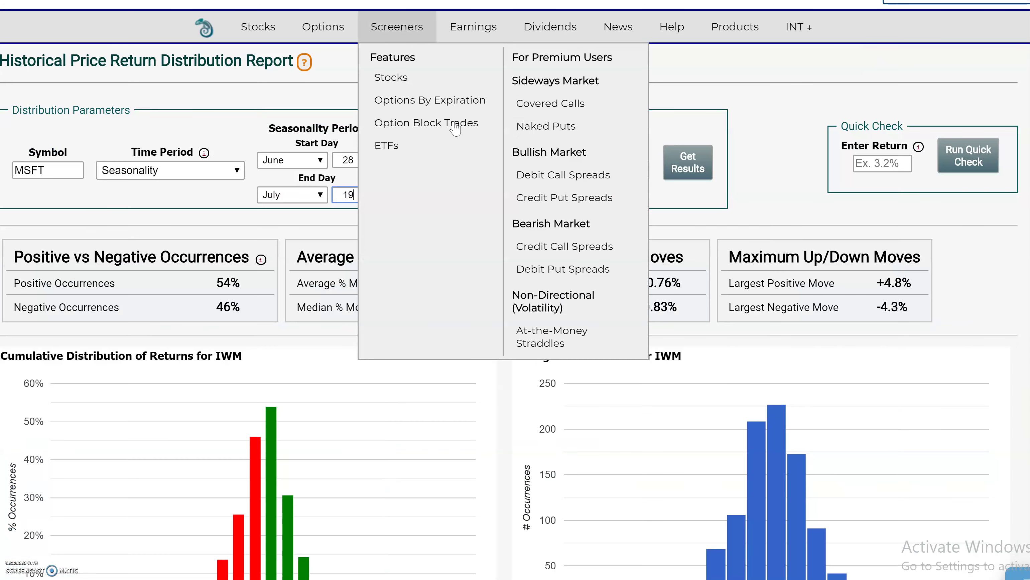
{"action": "left_click", "coordinate": [688, 163]}
Step: Examine the yearly bars in the MSFT seasonal returns chart, including 2013 through 2018
{"action": "scroll", "coordinate": [440, 283], "scroll_direction": "down", "scroll_amount": 2}
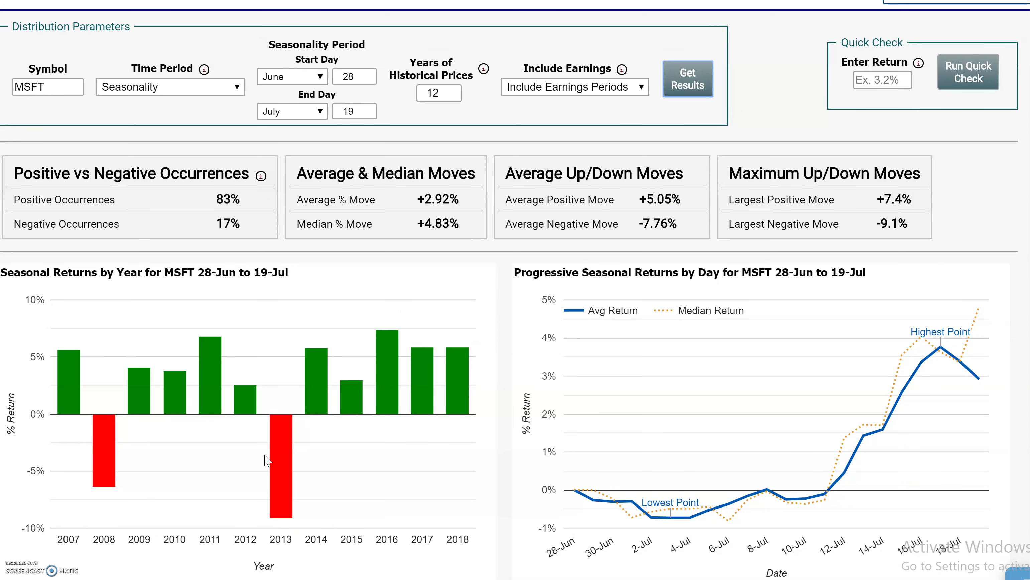
{"action": "mouse_move", "coordinate": [280, 457]}
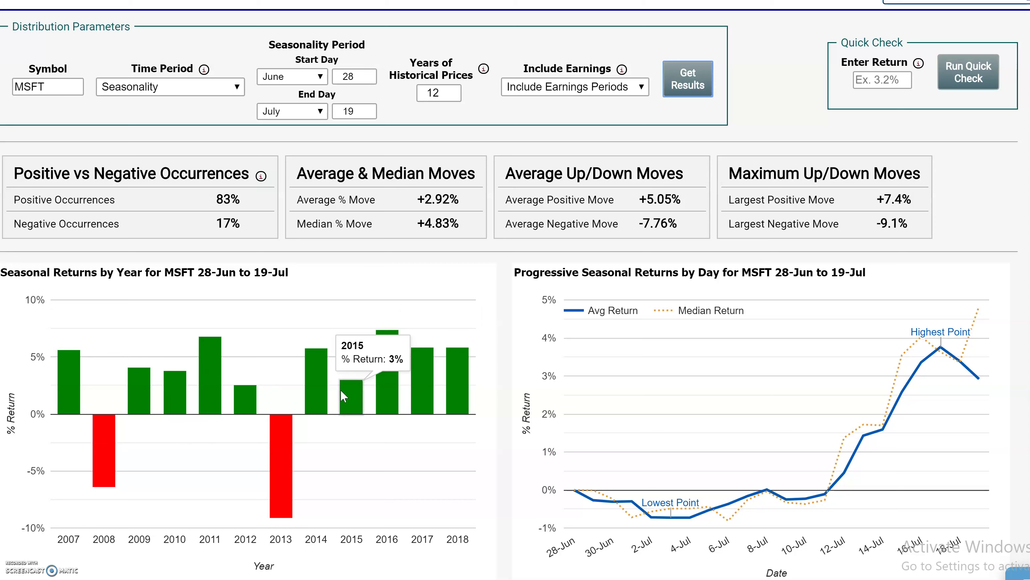
{"action": "mouse_move", "coordinate": [306, 387]}
{"action": "mouse_move", "coordinate": [463, 387]}
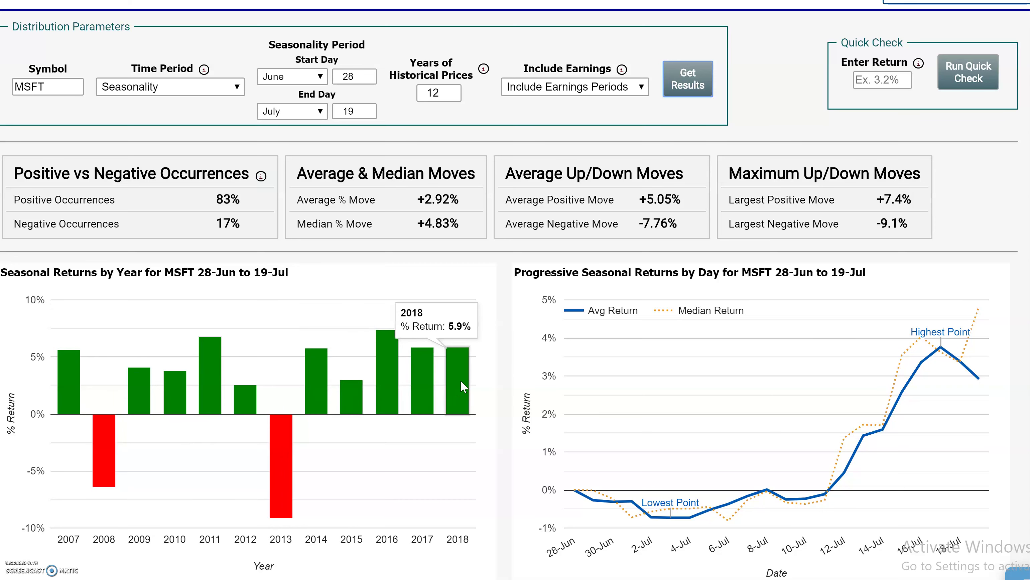
Step: Examine MSFT's positive and negative occurrences, average and median moves, average up/down moves, and maximum up/down moves
{"action": "left_click_drag", "start_coordinate": [242, 199], "coordinate": [213, 225]}
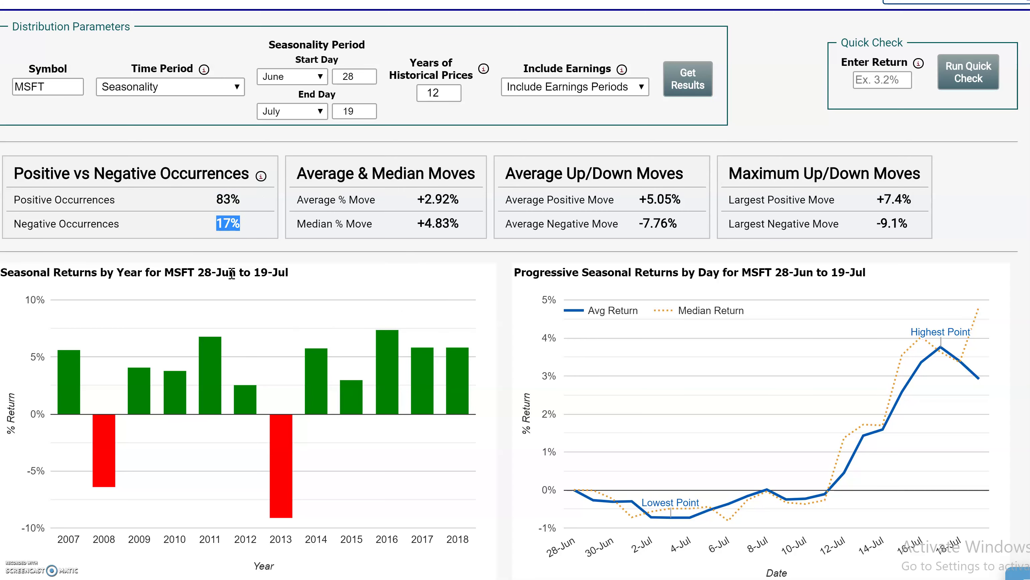
{"action": "left_click_drag", "start_coordinate": [463, 213], "coordinate": [402, 196]}
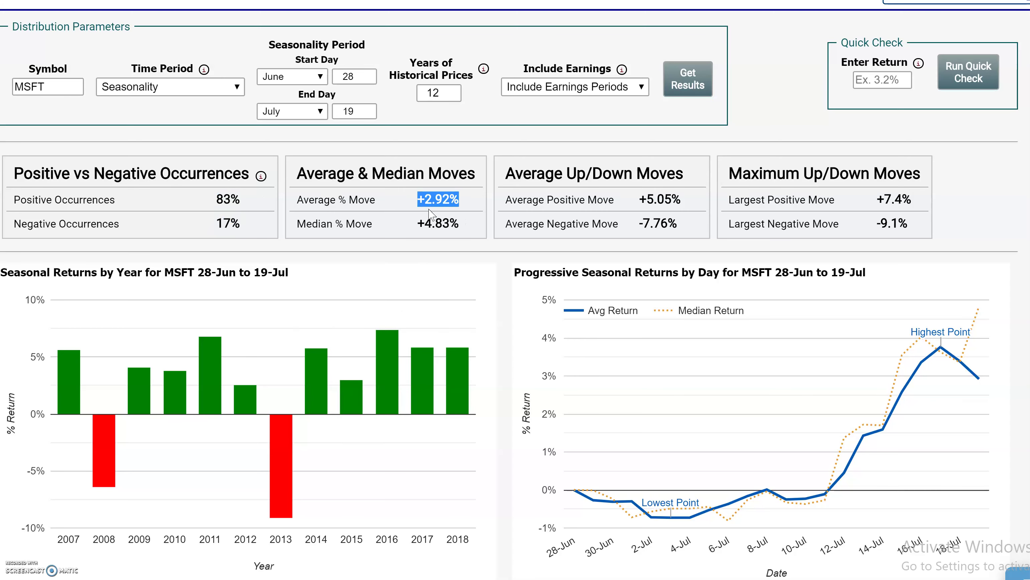
{"action": "left_click_drag", "start_coordinate": [456, 224], "coordinate": [402, 227]}
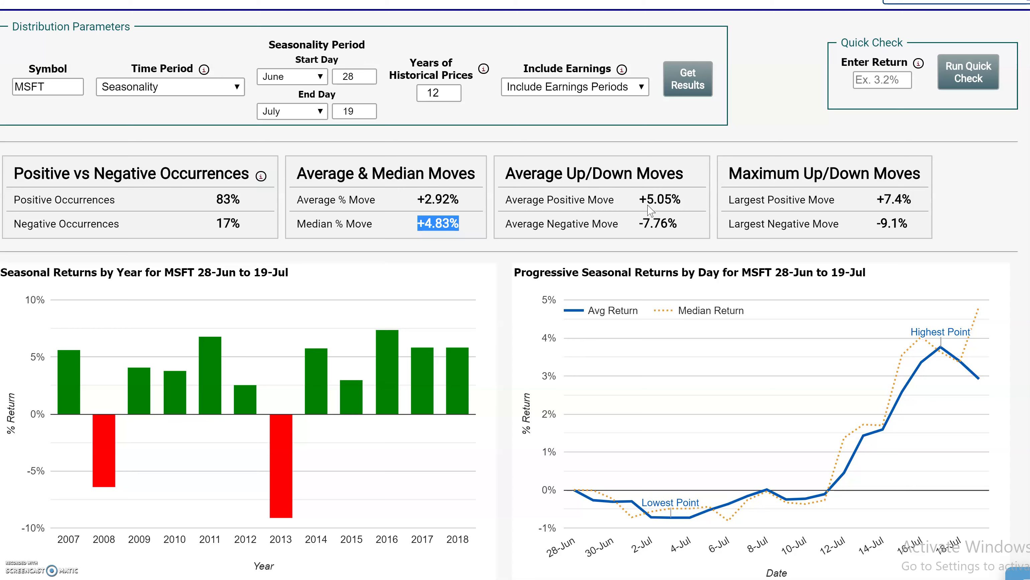
{"action": "left_click_drag", "start_coordinate": [689, 201], "coordinate": [632, 230]}
{"action": "left_click", "coordinate": [674, 224]}
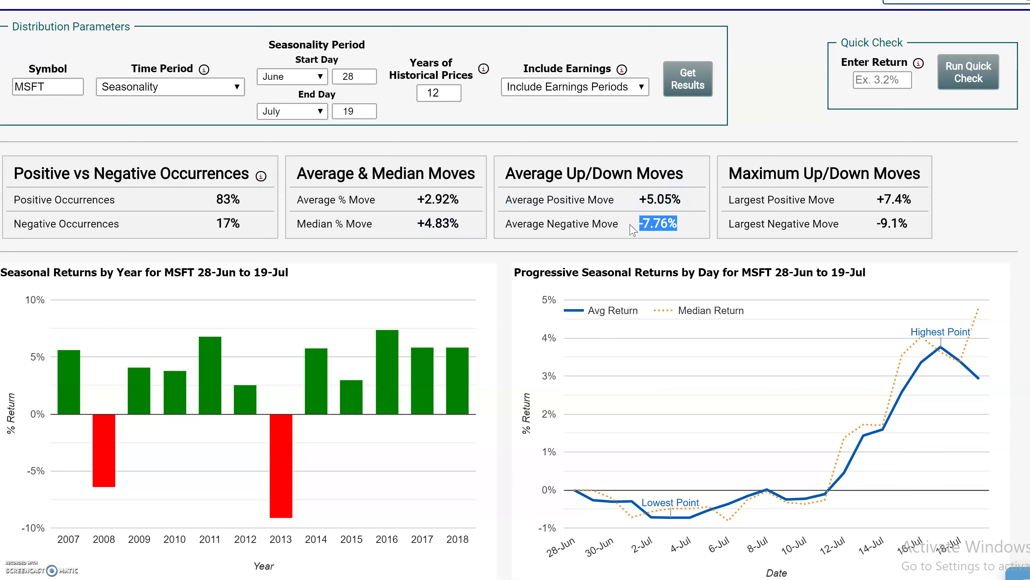
{"action": "left_click_drag", "start_coordinate": [920, 201], "coordinate": [883, 201]}
{"action": "left_click_drag", "start_coordinate": [920, 229], "coordinate": [877, 226]}
Step: Review the progressive returns chart and the seasonal performance tables, and close the distribution report to return to the put spread screener
{"action": "scroll", "coordinate": [597, 504], "scroll_direction": "down", "scroll_amount": 4}
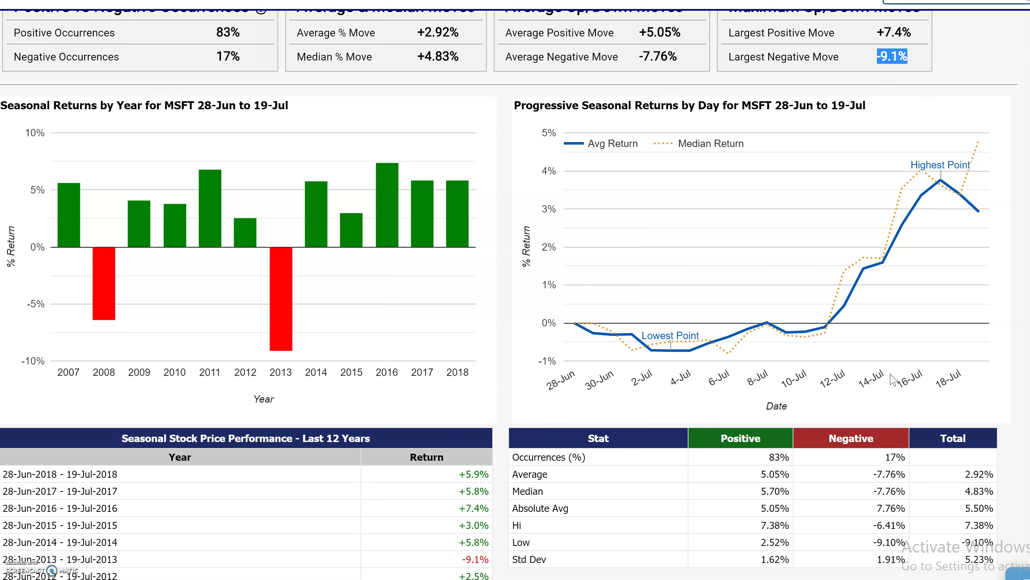
{"action": "scroll", "coordinate": [950, 411], "scroll_direction": "down", "scroll_amount": 5}
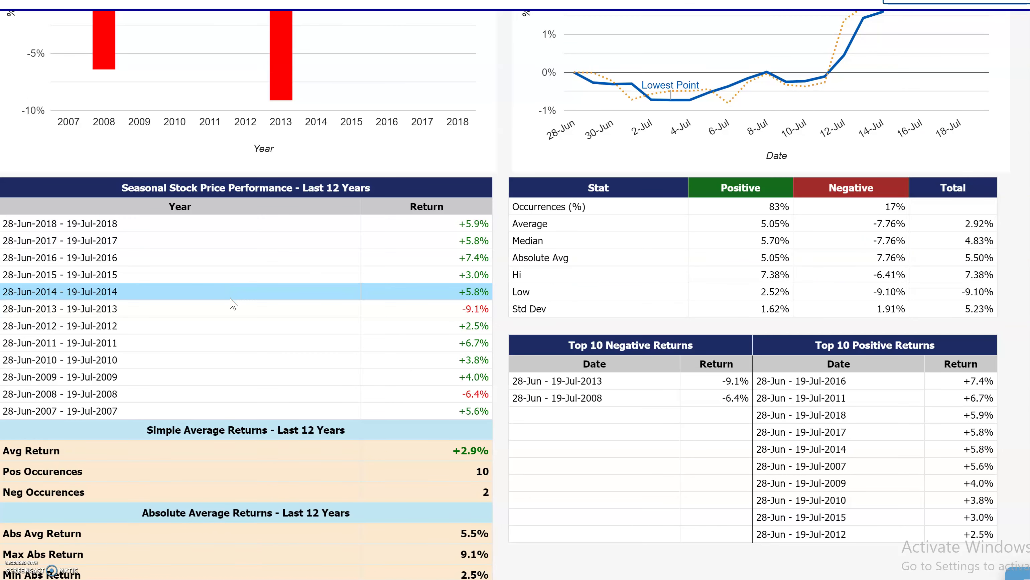
{"action": "scroll", "coordinate": [240, 406], "scroll_direction": "up", "scroll_amount": 7}
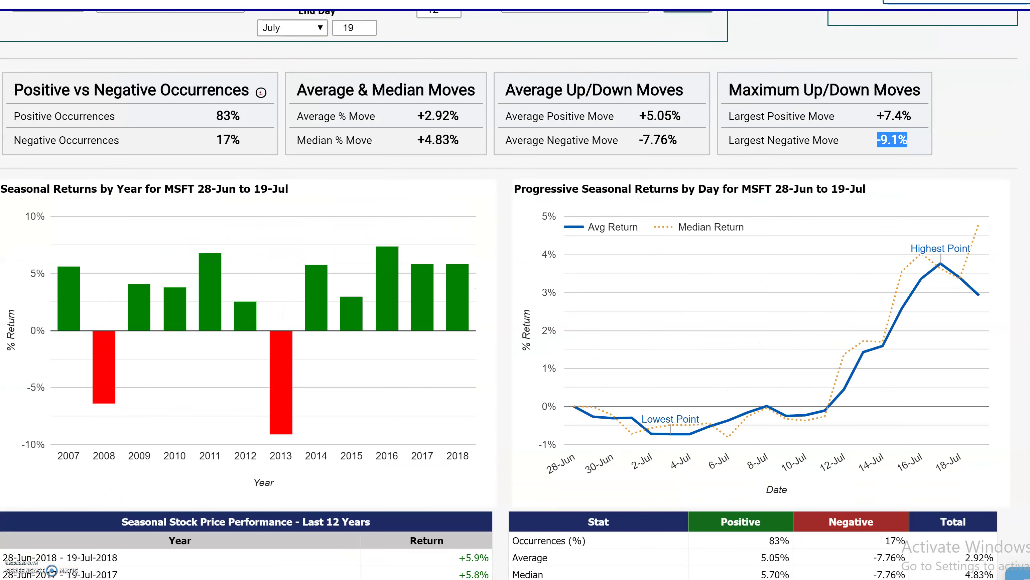
{"action": "key", "text": "ctrl+w"}
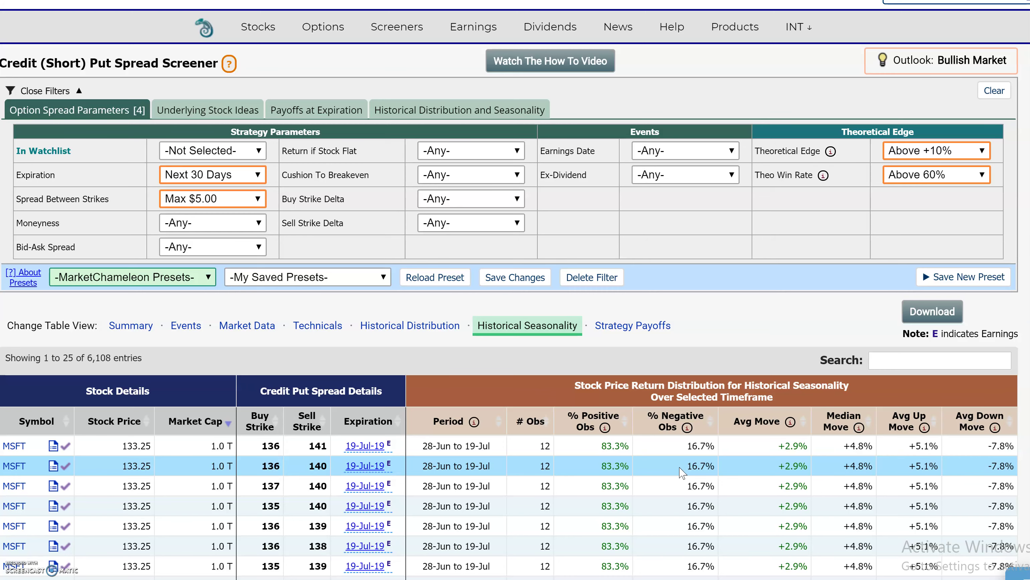
Step: Set the Historical Seasonality filter for Stock % Positive Obs to Above 70%
{"action": "left_click", "coordinate": [442, 113]}
{"action": "left_click_drag", "start_coordinate": [818, 128], "coordinate": [706, 126]}
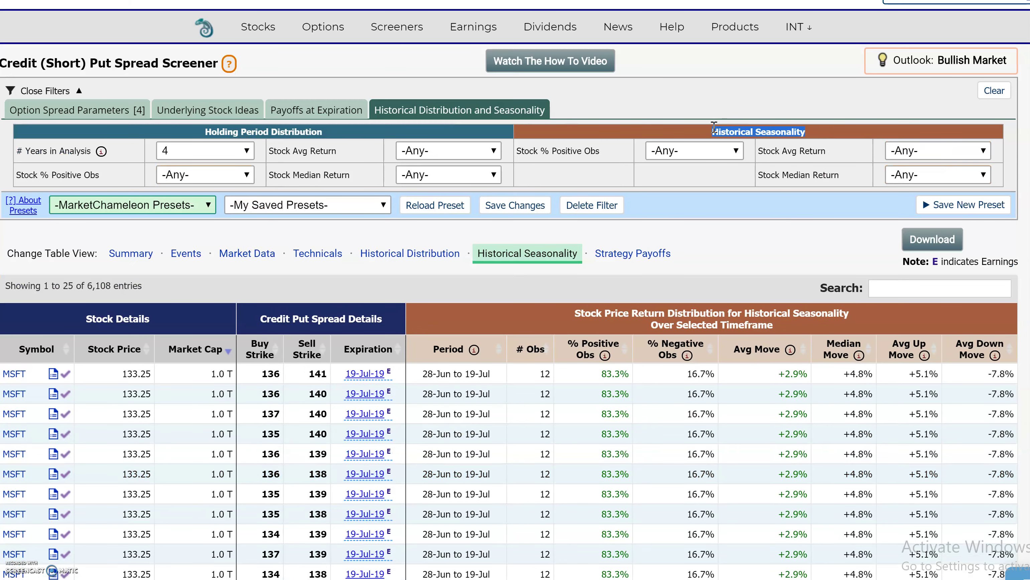
{"action": "left_click", "coordinate": [621, 155]}
{"action": "left_click", "coordinate": [736, 152]}
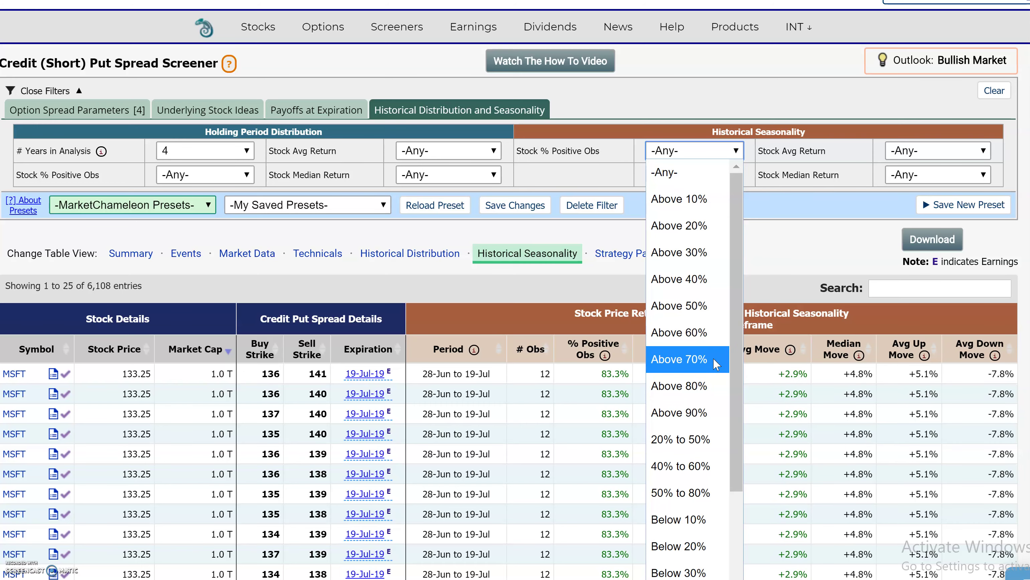
{"action": "left_click", "coordinate": [701, 353]}
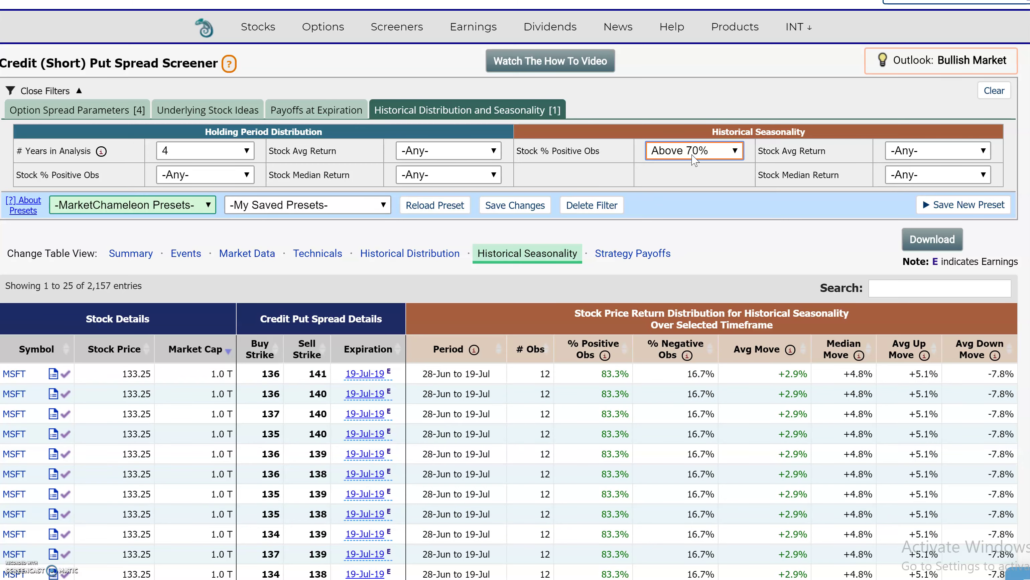
Step: Compare the seasonality periods and next earnings dates of the MSFT spreads expiring 19-Jul-19 and 26-Jul-19
{"action": "scroll", "coordinate": [622, 485], "scroll_direction": "down", "scroll_amount": 8}
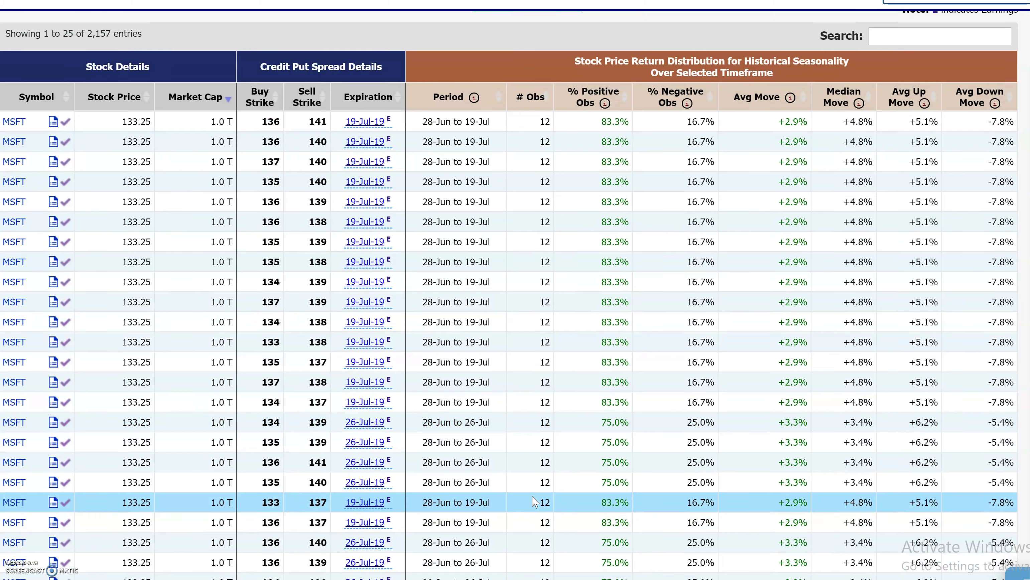
{"action": "left_click_drag", "start_coordinate": [490, 120], "coordinate": [462, 120]}
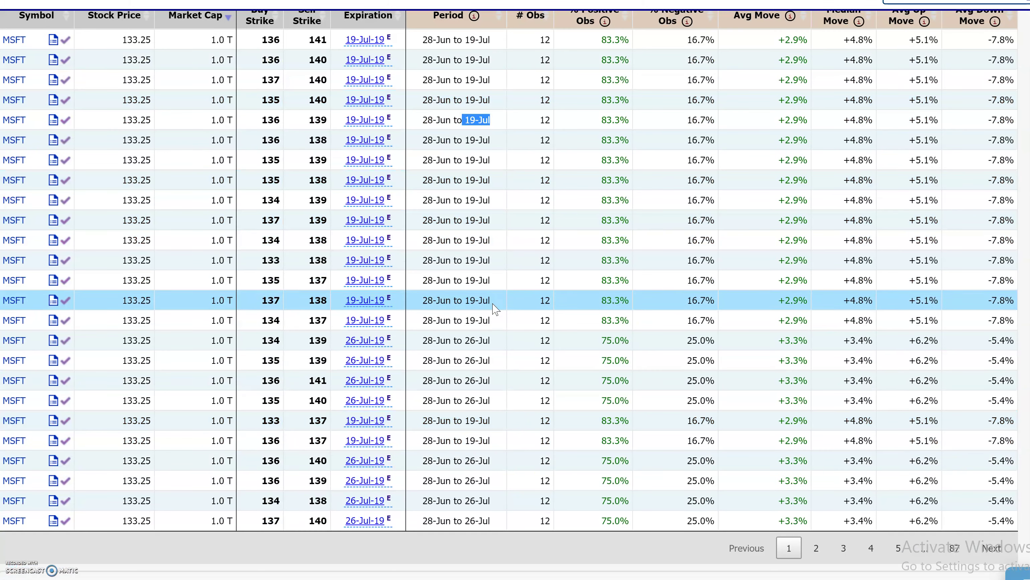
{"action": "left_click_drag", "start_coordinate": [493, 341], "coordinate": [427, 337]}
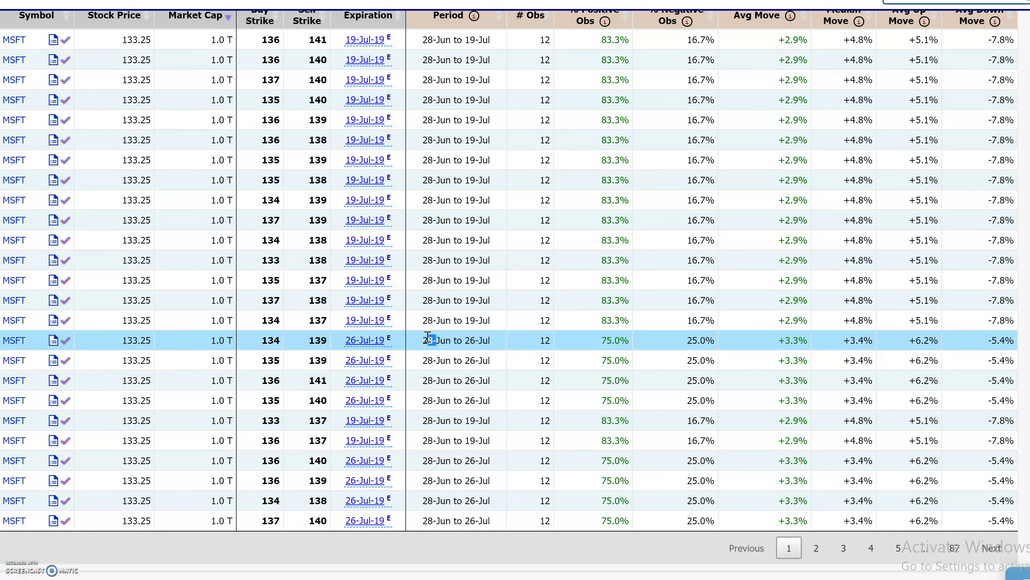
{"action": "left_click_drag", "start_coordinate": [491, 341], "coordinate": [462, 341]}
{"action": "mouse_move", "coordinate": [356, 345]}
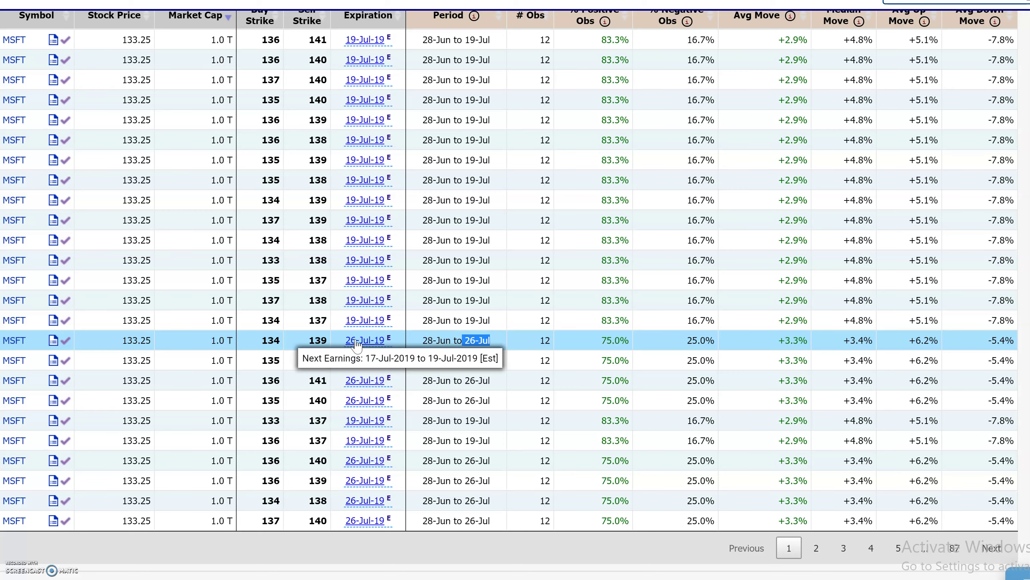
{"action": "scroll", "coordinate": [424, 209], "scroll_direction": "up", "scroll_amount": 4}
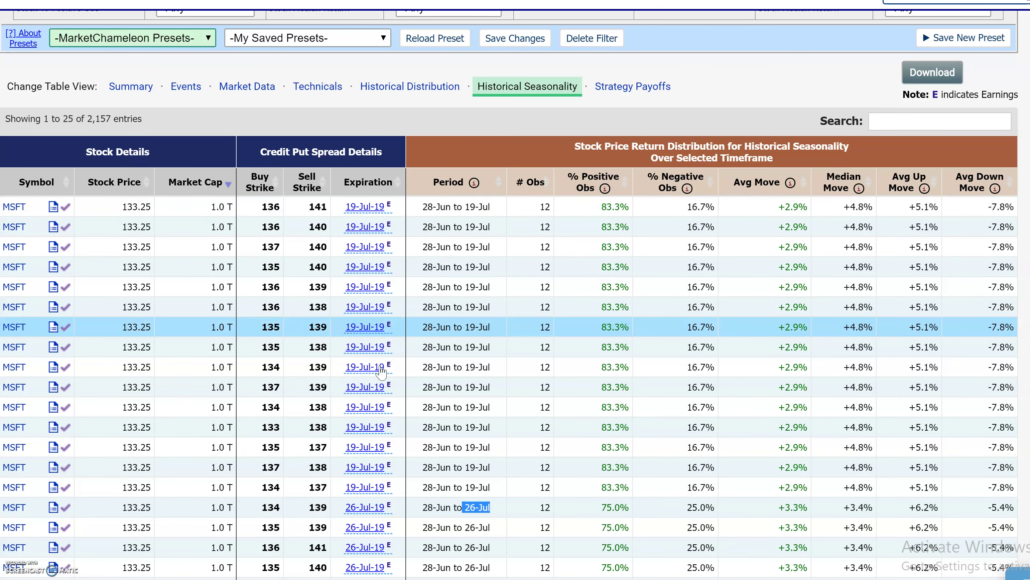
{"action": "left_click_drag", "start_coordinate": [439, 205], "coordinate": [426, 206]}
{"action": "left_click_drag", "start_coordinate": [491, 207], "coordinate": [462, 208]}
{"action": "mouse_move", "coordinate": [372, 213]}
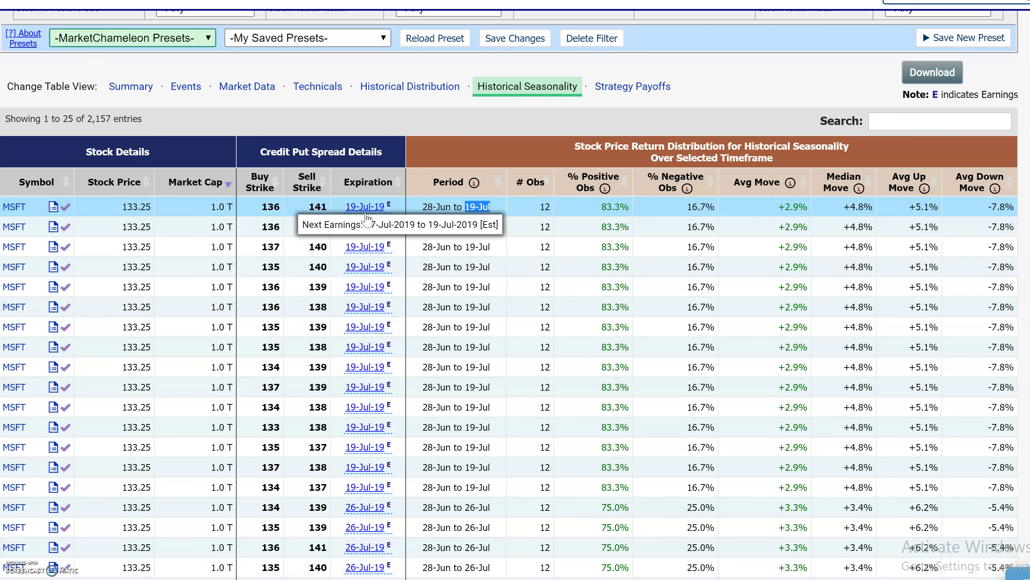
Step: Set the seasonality Stock Avg Return filter to Above +1% and check the first MSFT row's observations and average move
{"action": "scroll", "coordinate": [608, 227], "scroll_direction": "up", "scroll_amount": 2}
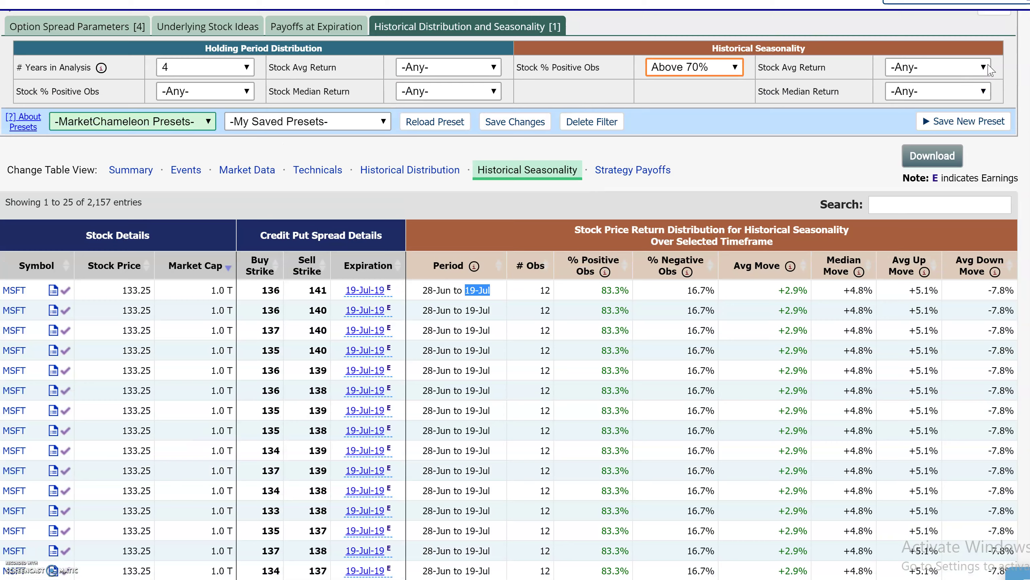
{"action": "left_click", "coordinate": [984, 68]}
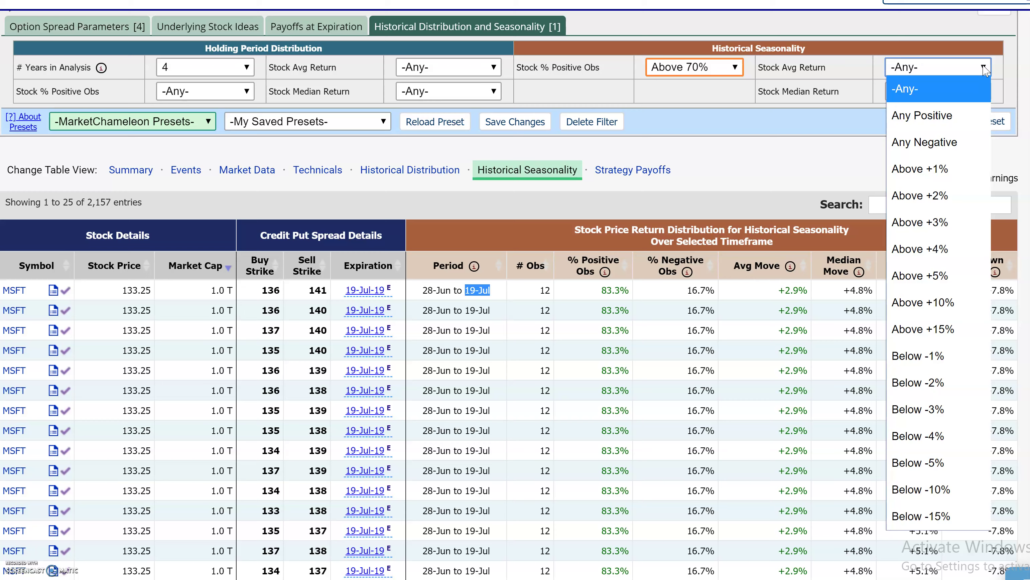
{"action": "left_click", "coordinate": [985, 166]}
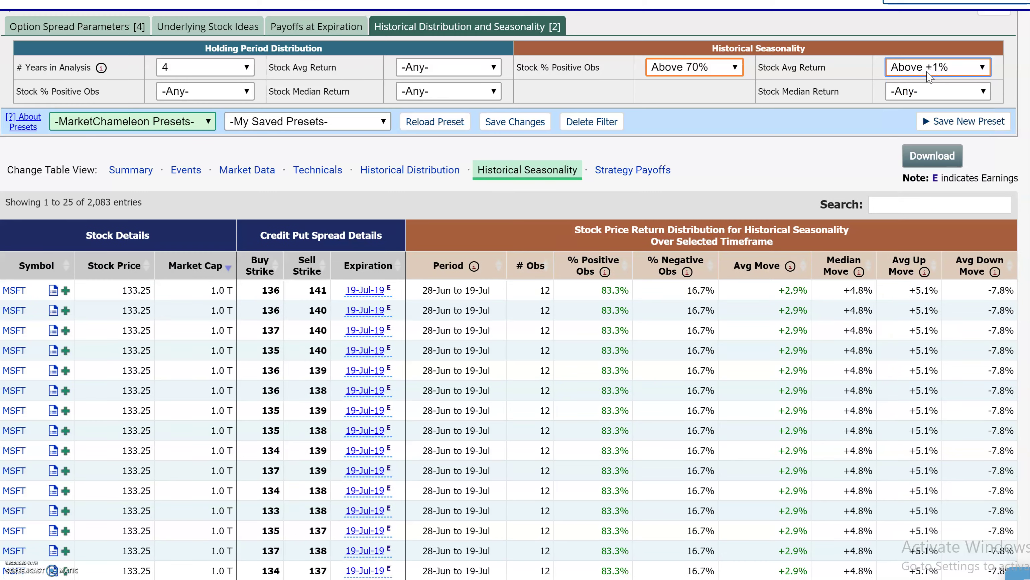
{"action": "double_click", "coordinate": [545, 290]}
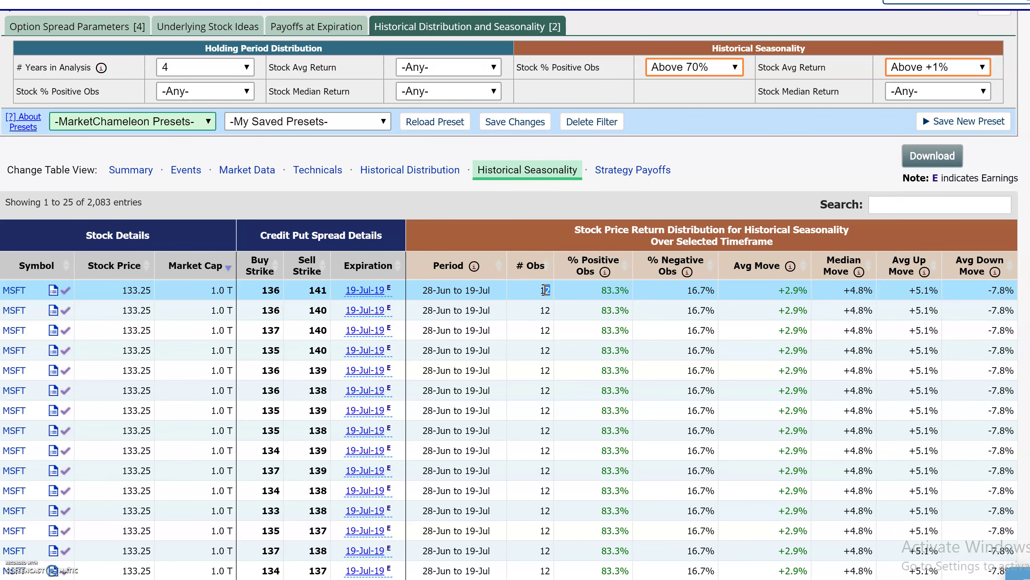
{"action": "left_click_drag", "start_coordinate": [810, 291], "coordinate": [776, 290]}
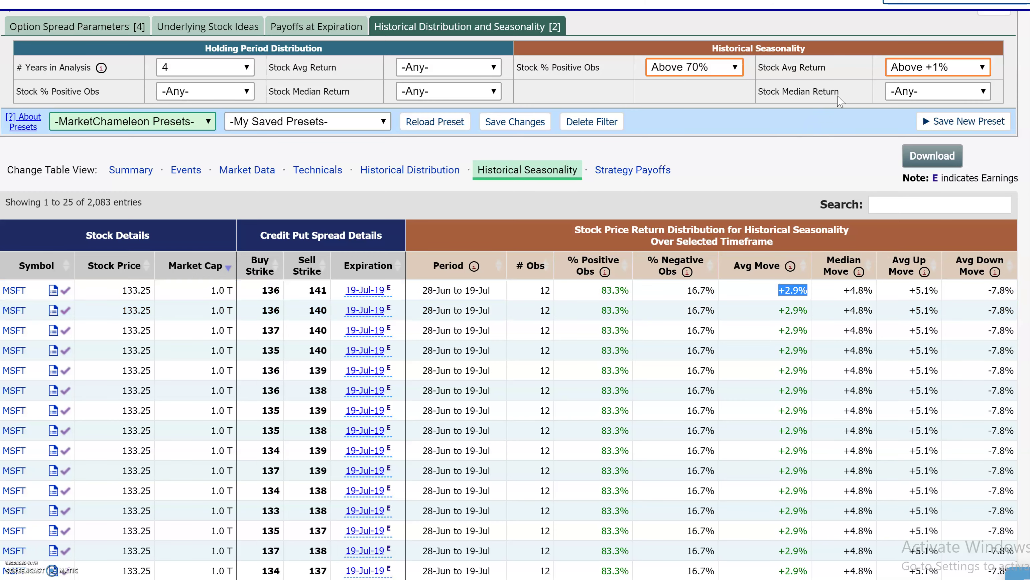
Step: Set the seasonality Stock Median Return filter to Above +1% and check the median moves in the filtered list
{"action": "triple_click", "coordinate": [776, 92]}
{"action": "left_click", "coordinate": [991, 94]}
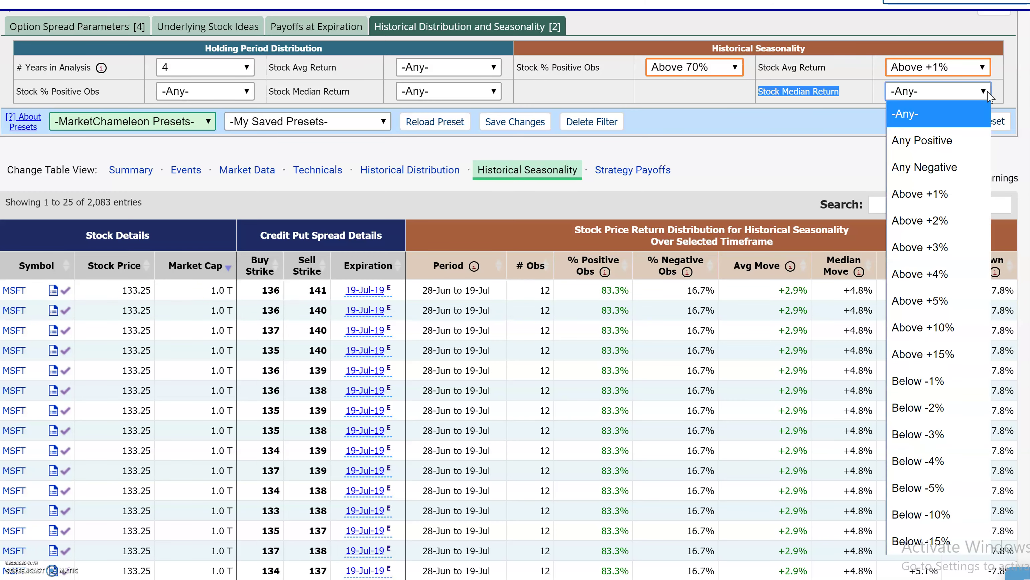
{"action": "left_click", "coordinate": [934, 197]}
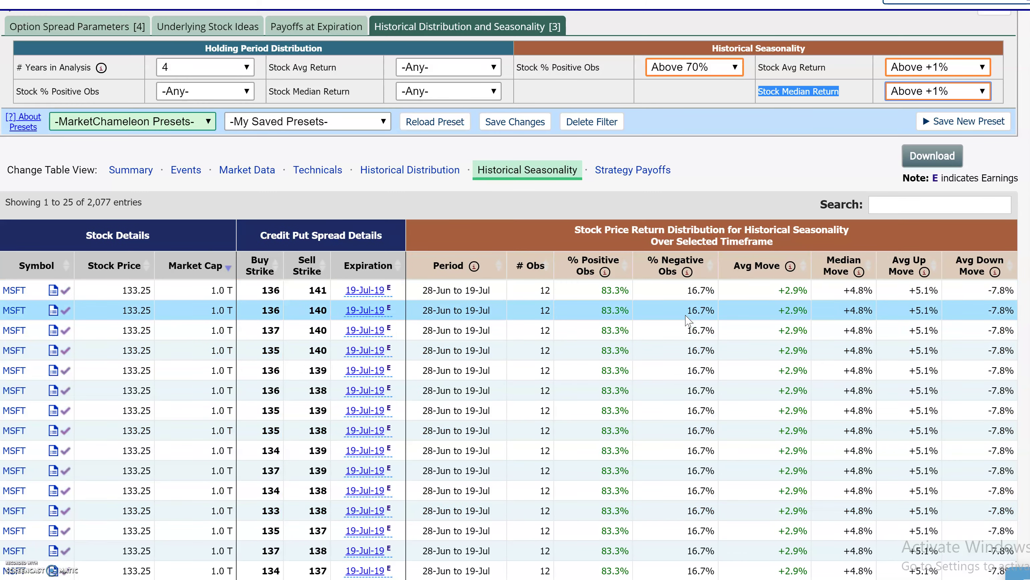
{"action": "left_click_drag", "start_coordinate": [869, 289], "coordinate": [847, 312]}
{"action": "scroll", "coordinate": [829, 400], "scroll_direction": "down", "scroll_amount": 7}
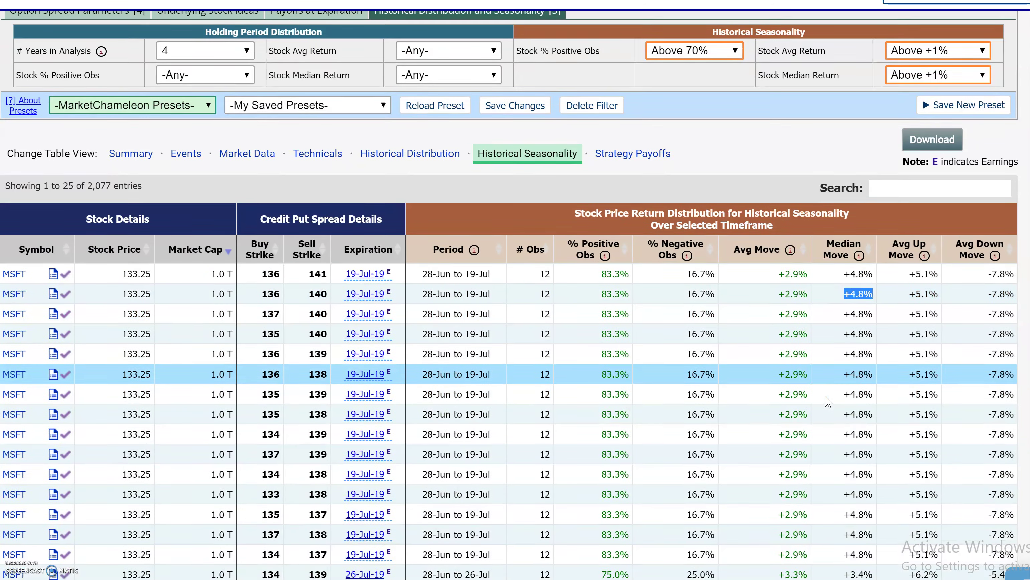
{"action": "scroll", "coordinate": [825, 397], "scroll_direction": "up", "scroll_amount": 7}
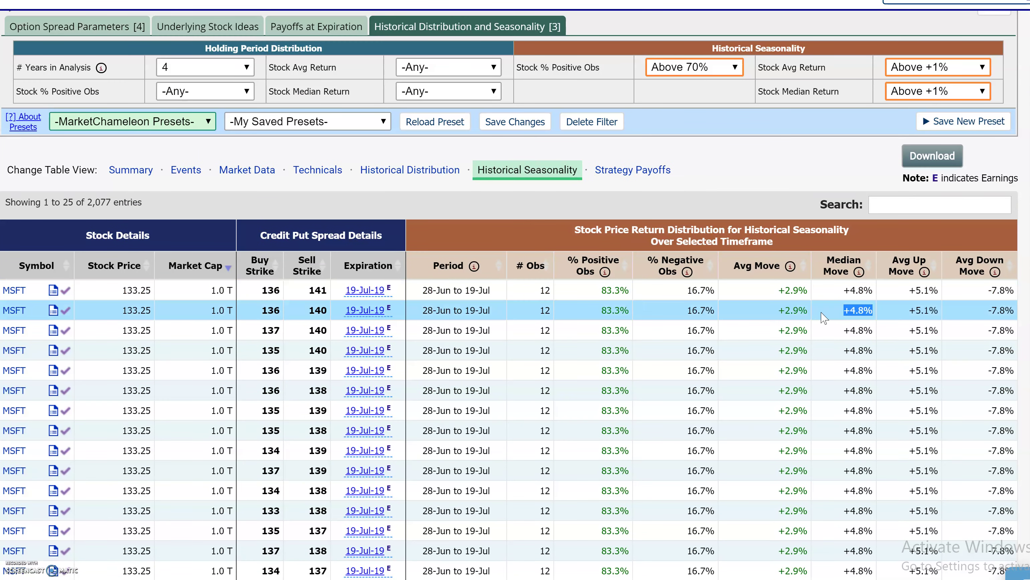
Step: Show the Summary table view and check the theoretical values of the first two MSFT spreads
{"action": "left_click", "coordinate": [122, 171]}
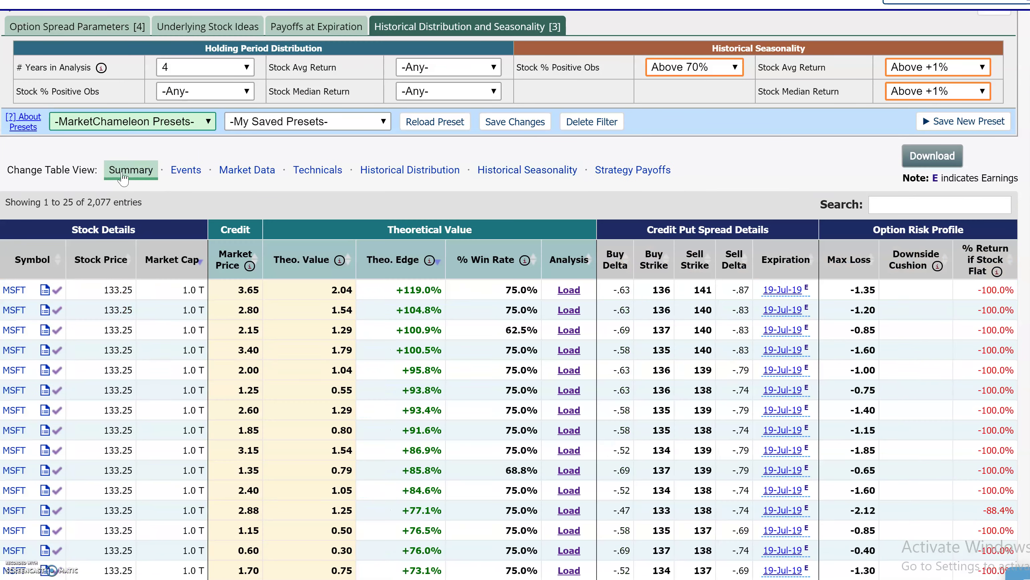
{"action": "double_click", "coordinate": [341, 290]}
{"action": "double_click", "coordinate": [341, 310]}
Step: Look through the filtered spreads in the Historical Seasonality view and return to the Summary view
{"action": "left_click", "coordinate": [528, 172]}
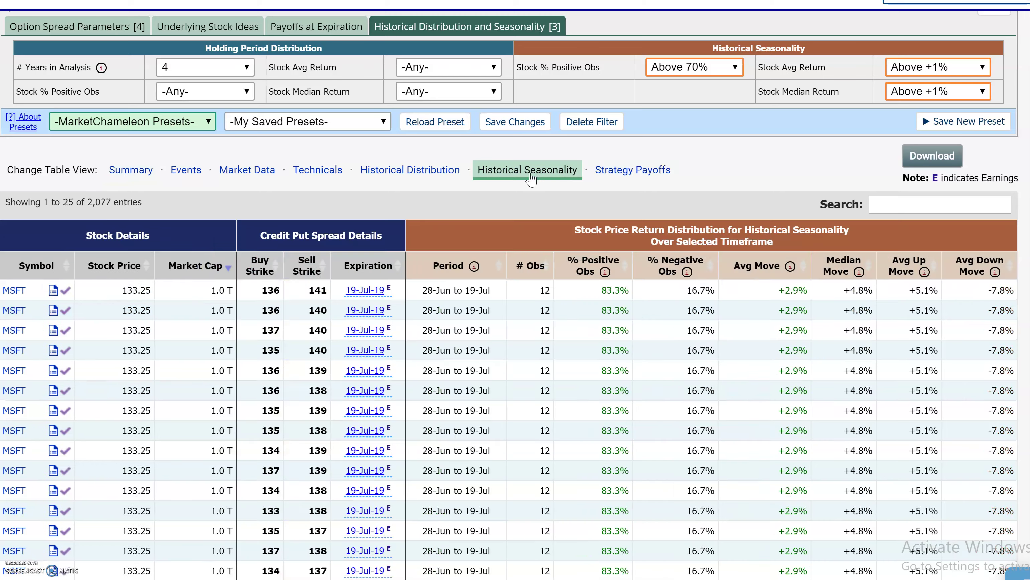
{"action": "scroll", "coordinate": [614, 370], "scroll_direction": "down", "scroll_amount": 5}
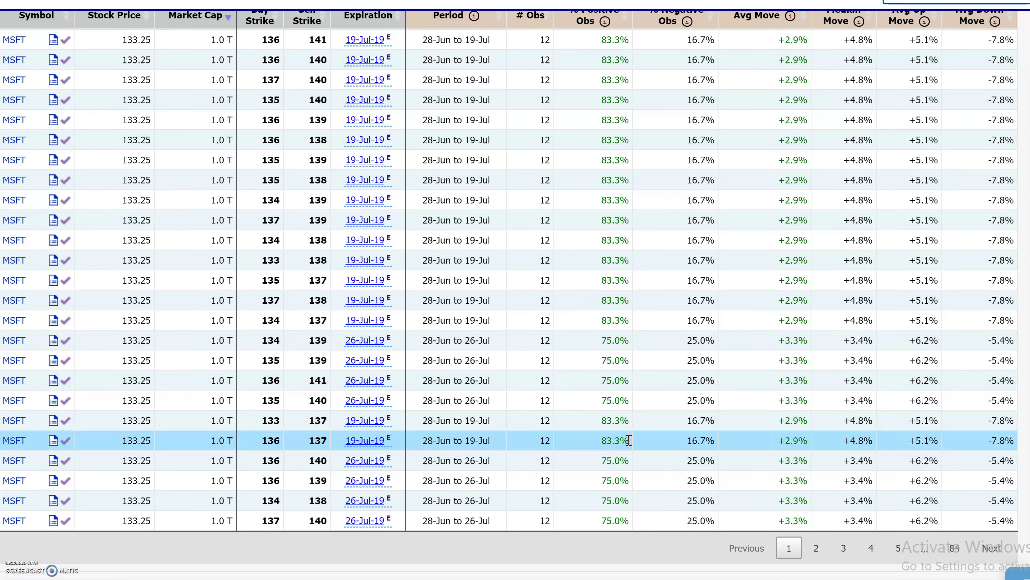
{"action": "scroll", "coordinate": [316, 237], "scroll_direction": "up", "scroll_amount": 5}
{"action": "left_click", "coordinate": [130, 170]}
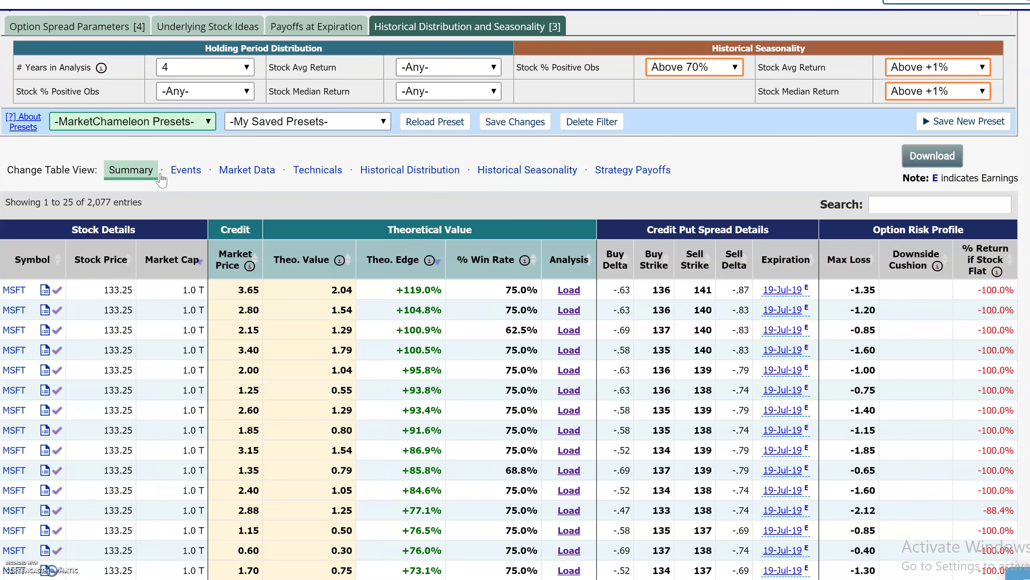